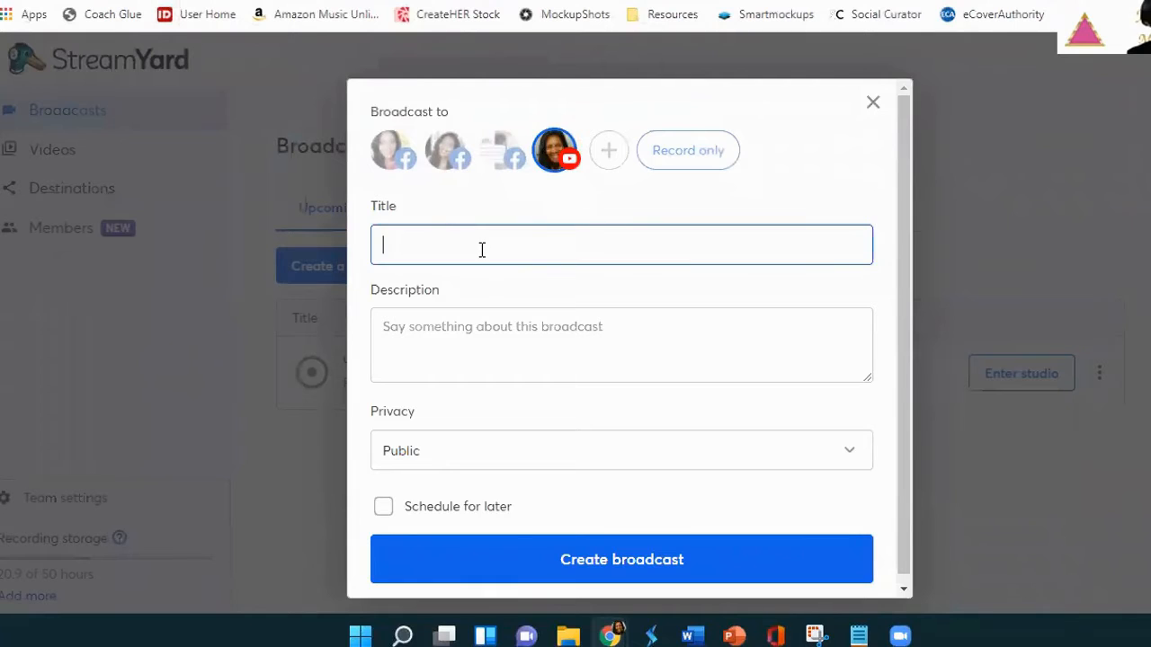
# - Enter "Webinar Title Goes Here" as the title of the new YouTube broadcast
pyautogui.write('Webimat')
pyautogui.press('BackSpace')
pyautogui.press('BackSpace')
pyautogui.press('BackSpace')
pyautogui.write('nat')
pyautogui.press('BackSpace')
pyautogui.press('BackSpace')
pyautogui.write('r Title Gosh Here')
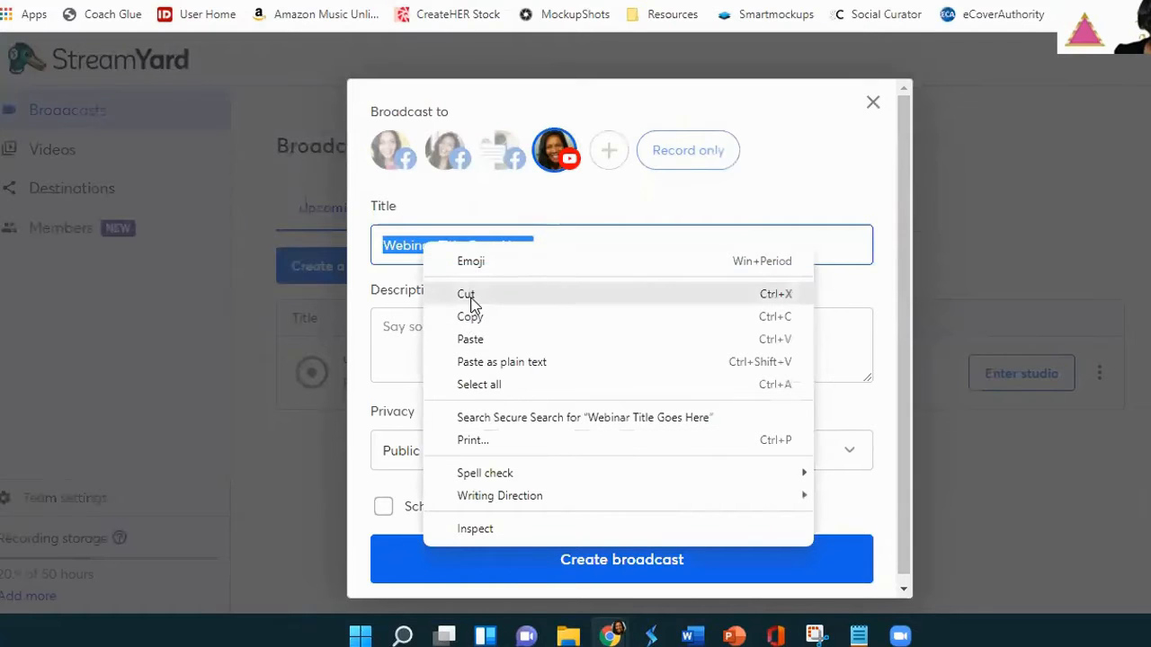
# - Copy the broadcast's title text and paste it as the description
pyautogui.click(470, 317)
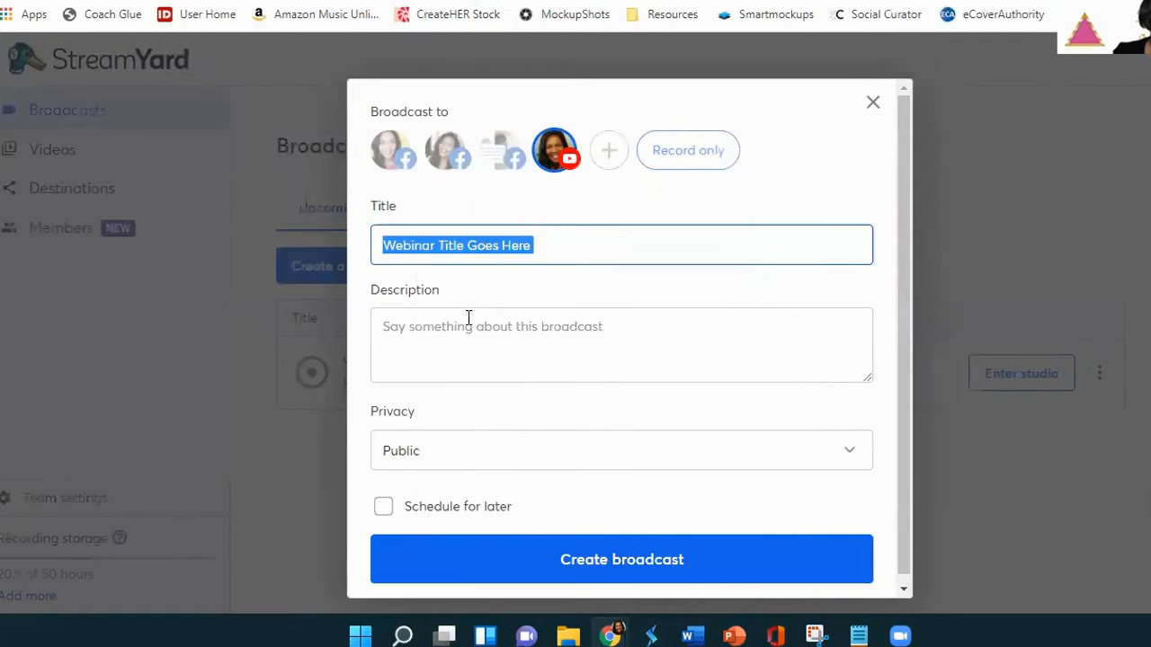
pyautogui.click(446, 335)
pyautogui.rightClick(446, 334)
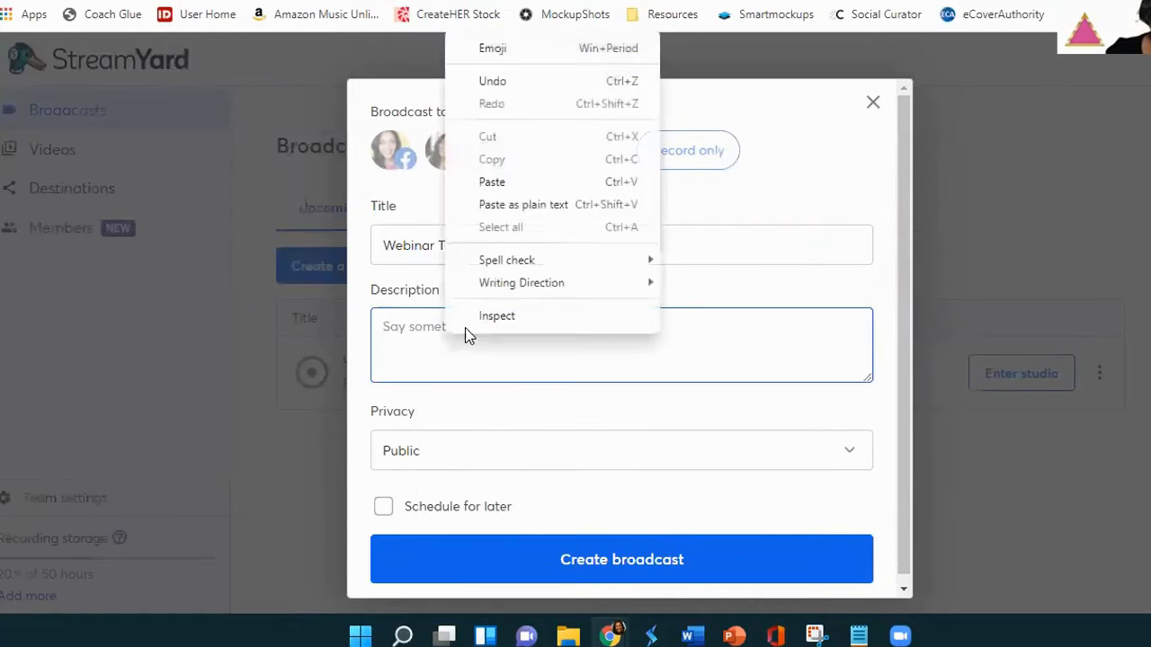
pyautogui.click(504, 182)
# - Set the broadcast's privacy to Unlisted
pyautogui.scroll(-1, 575, 432)
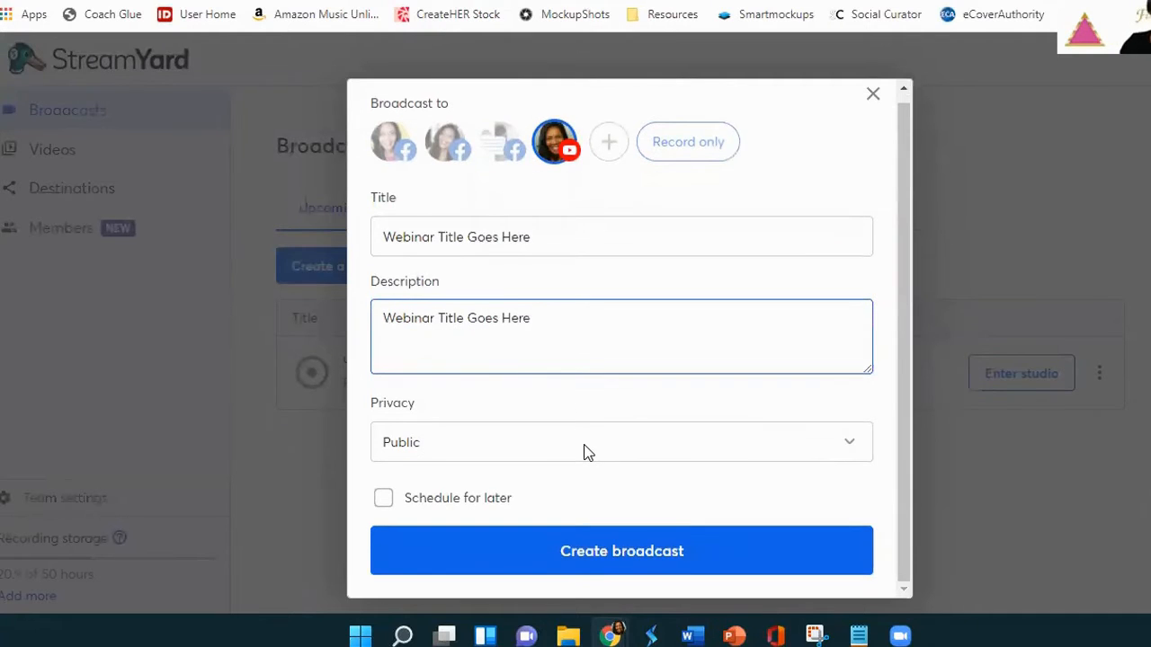
pyautogui.click(582, 444)
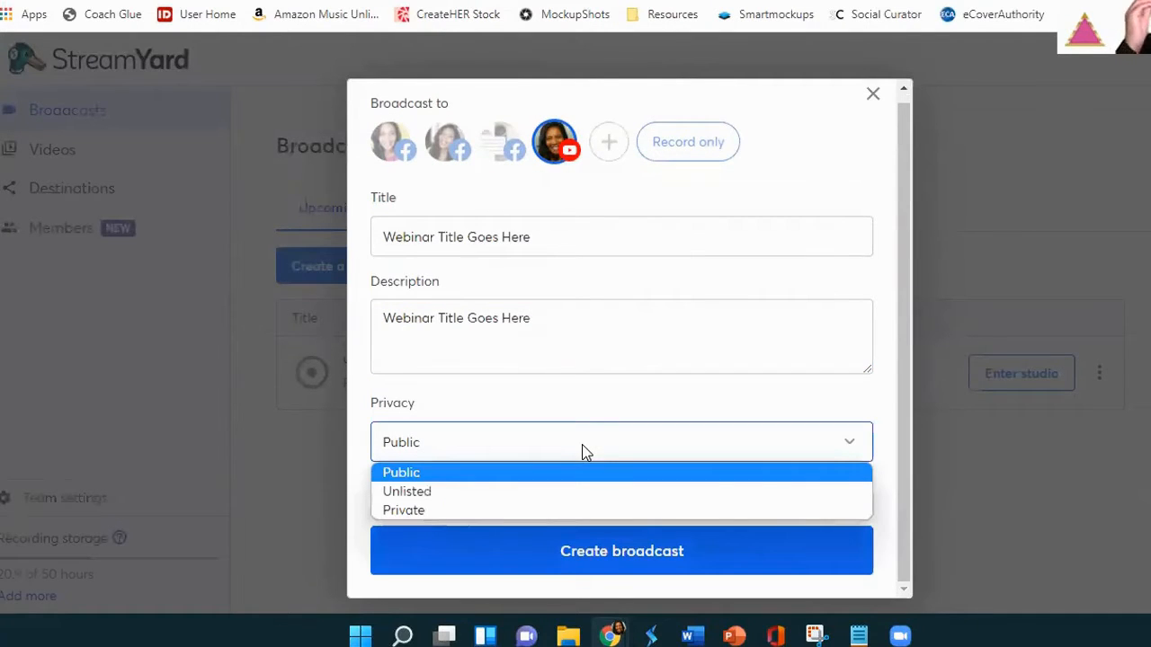
pyautogui.click(573, 491)
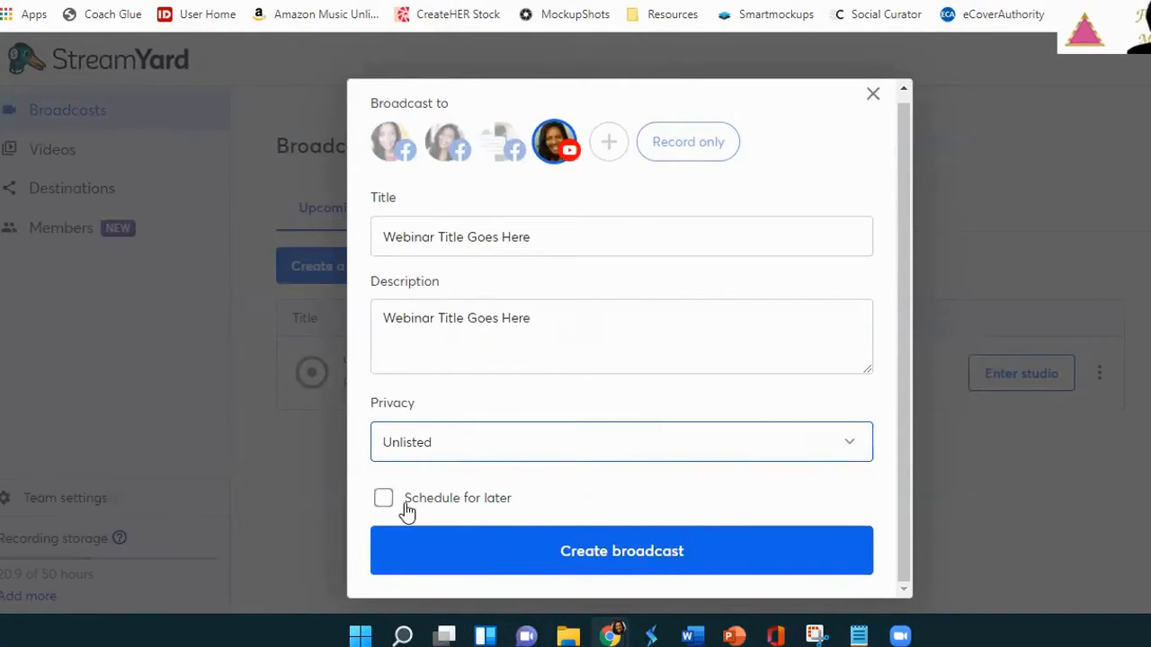
pyautogui.click(520, 454)
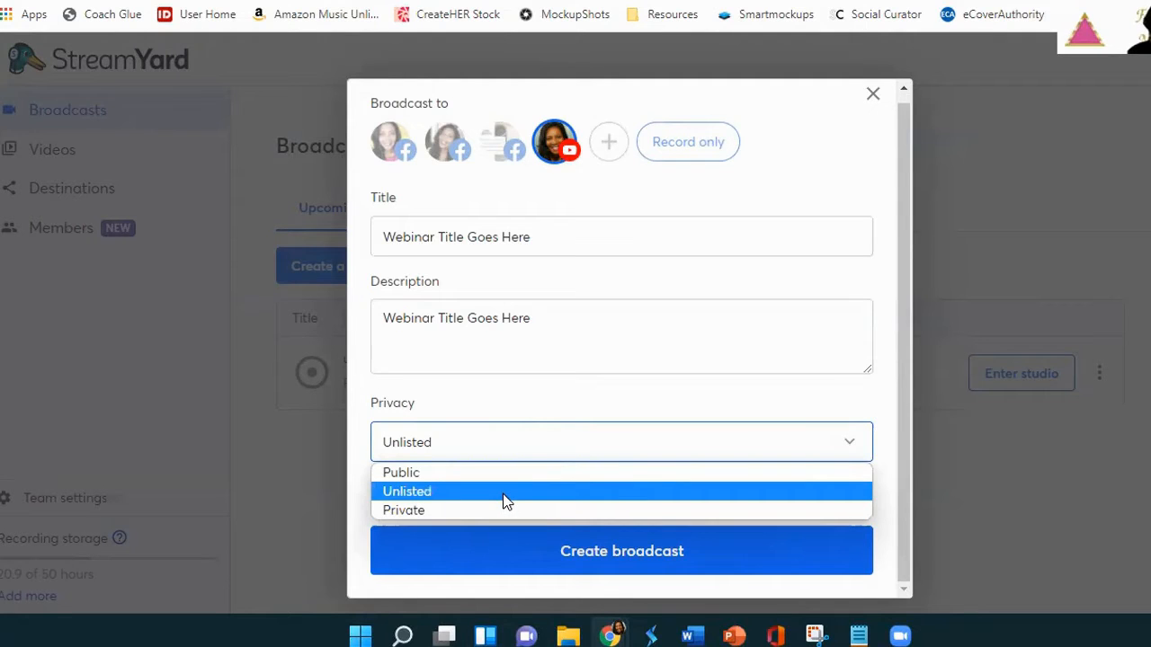
pyautogui.click(506, 495)
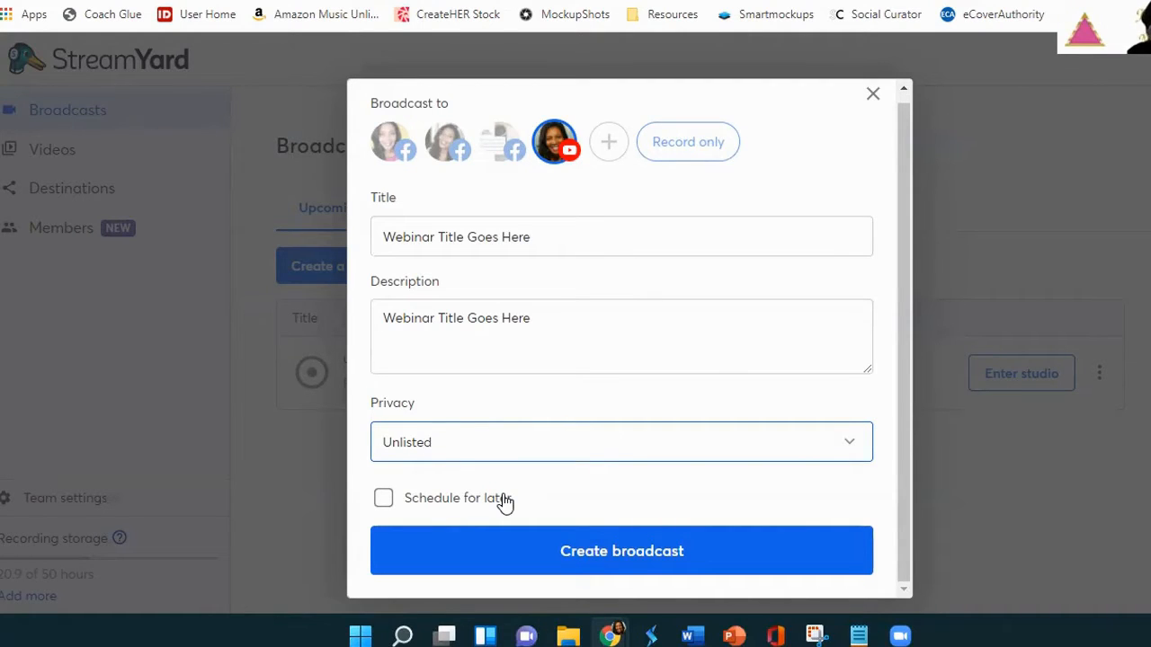
# - Enable scheduling for later and upload CEO MINDSET.png as the broadcast's thumbnail, applying its default crop
pyautogui.click(384, 501)
pyautogui.scroll(-3, 667, 494)
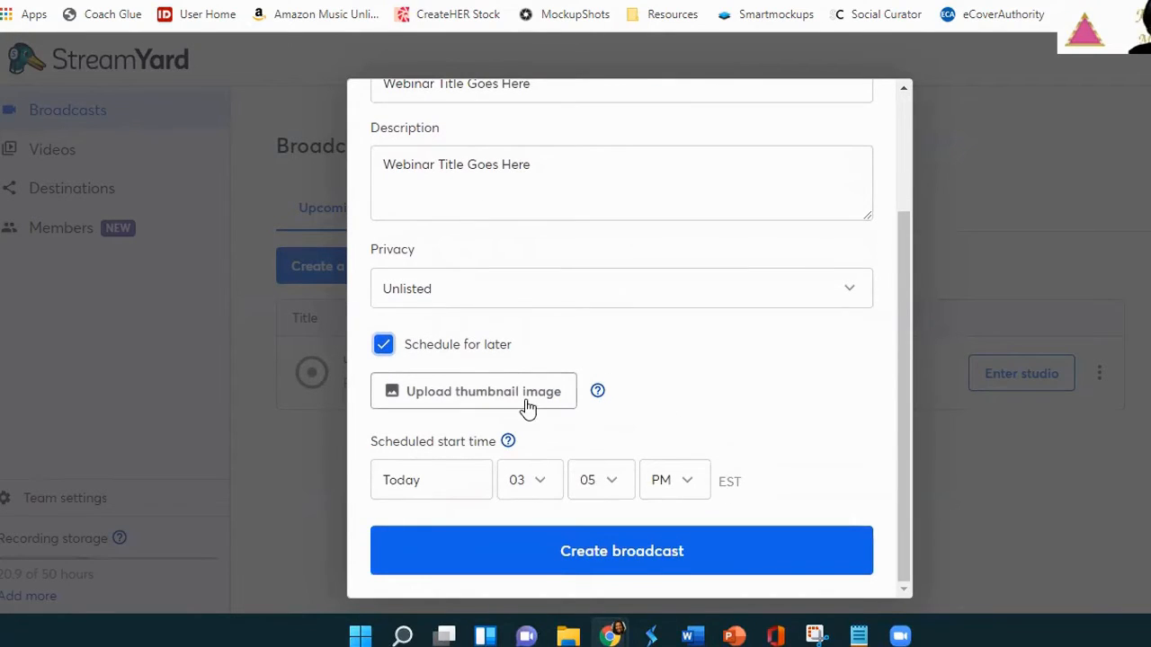
pyautogui.click(528, 393)
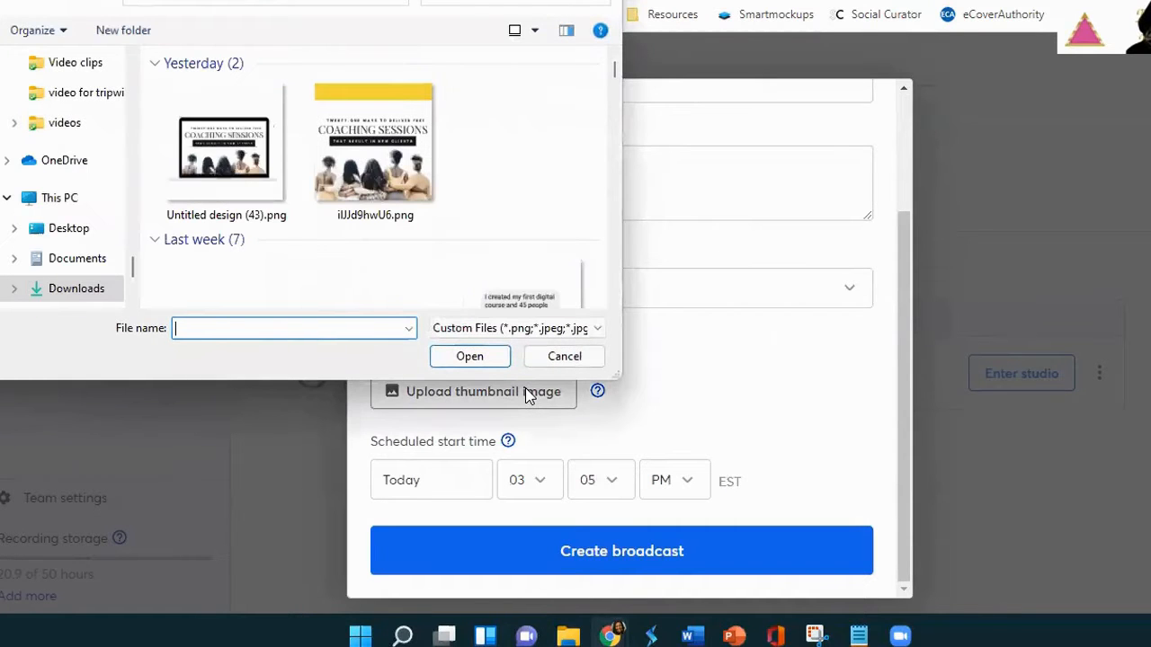
pyautogui.scroll(-1, 398, 154)
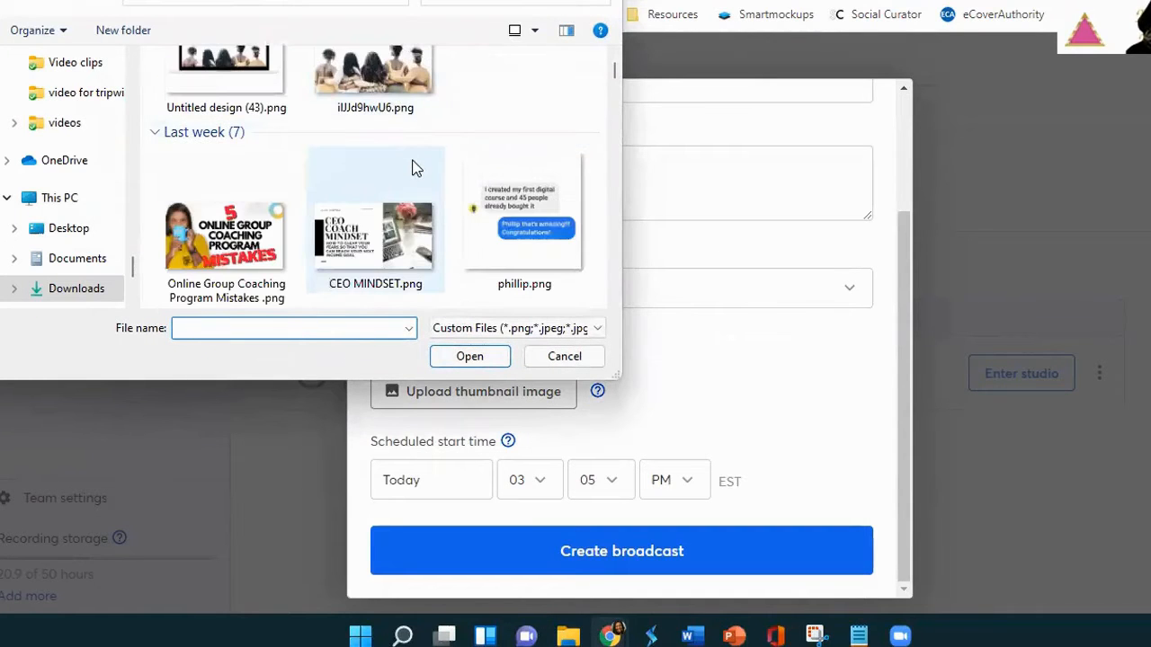
pyautogui.click(387, 238)
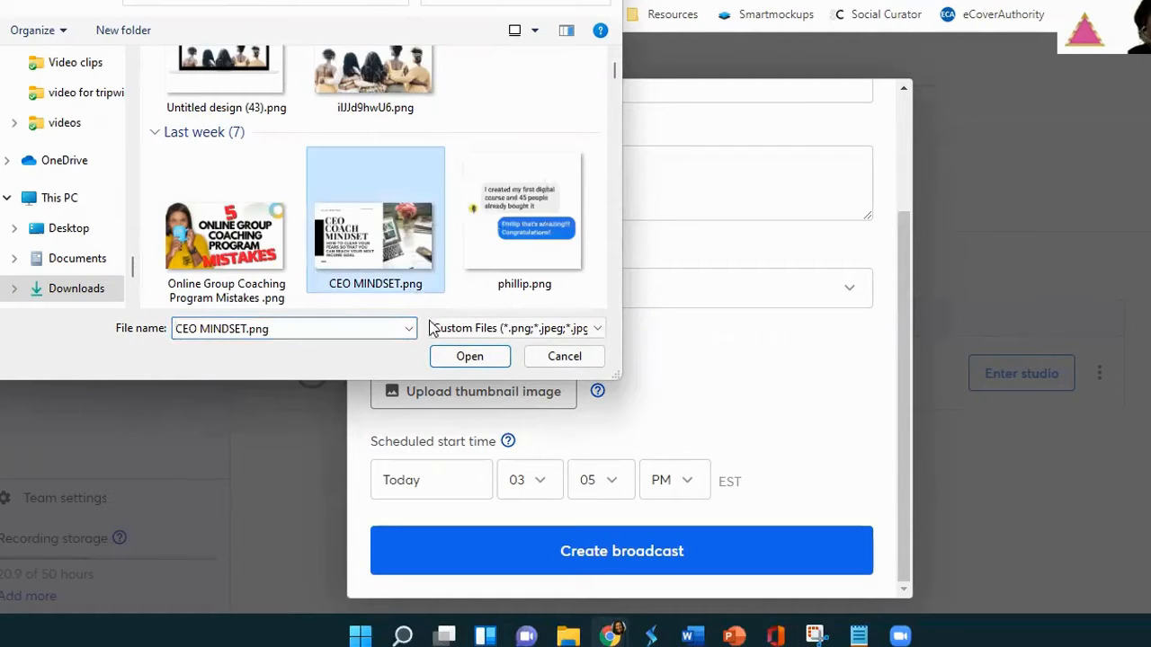
pyautogui.click(469, 356)
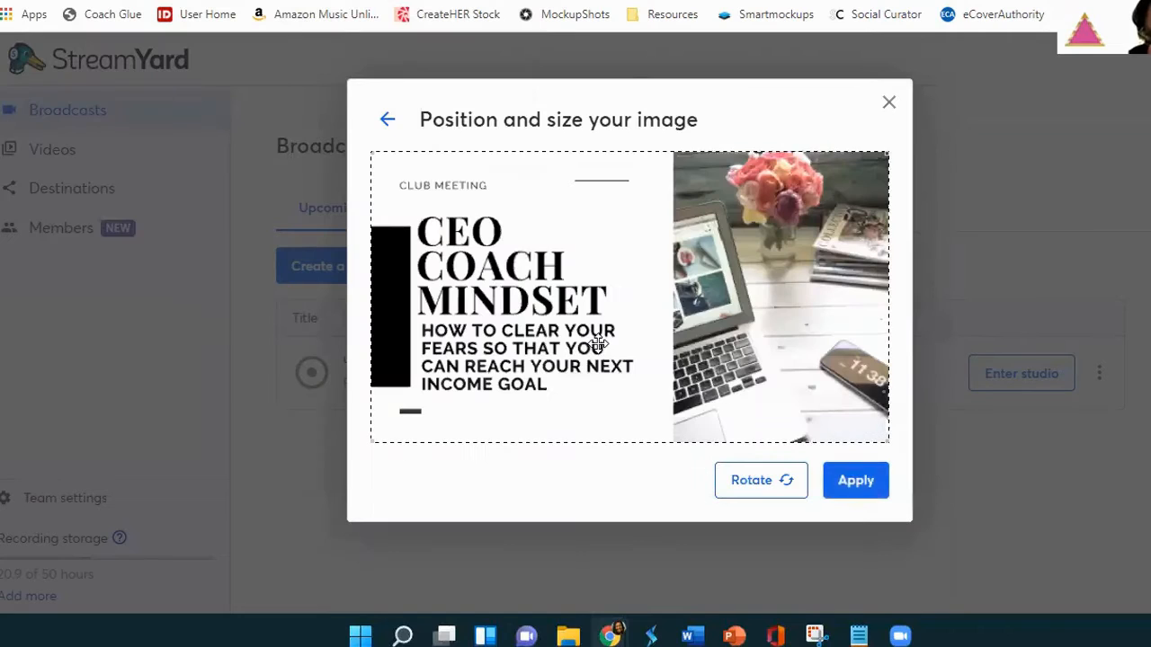
pyautogui.click(856, 481)
# - Schedule the start for Jan 20, 2022 at 06:00 PM and create the broadcast
pyautogui.scroll(-3, 751, 427)
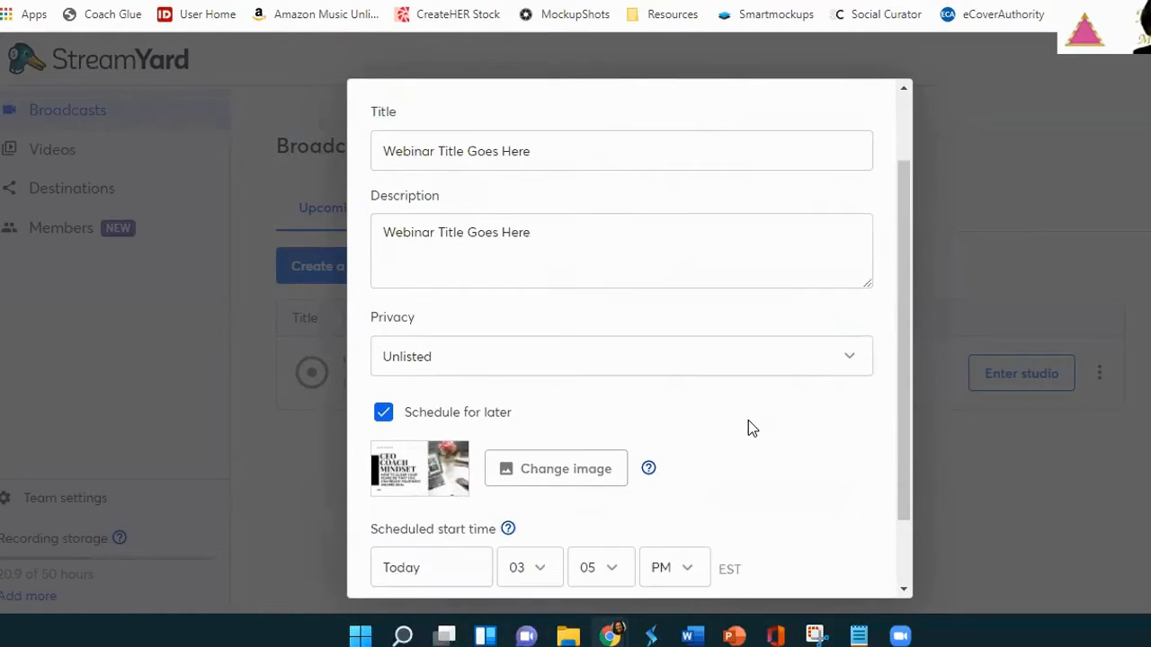
pyautogui.click(469, 483)
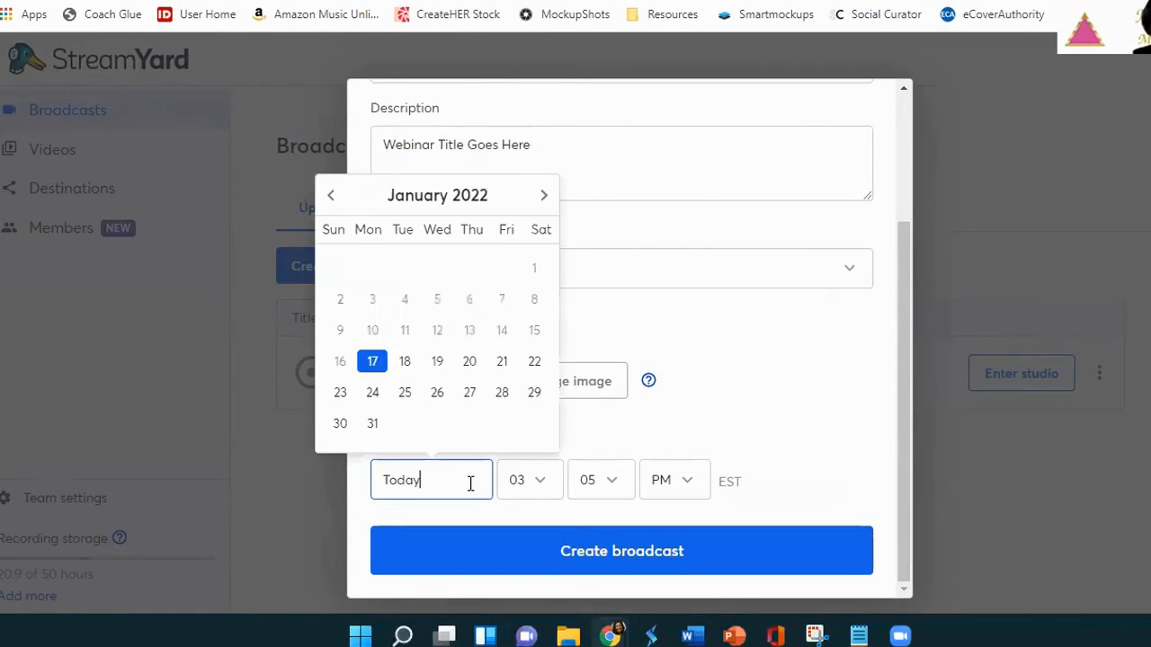
pyautogui.click(469, 361)
pyautogui.click(544, 486)
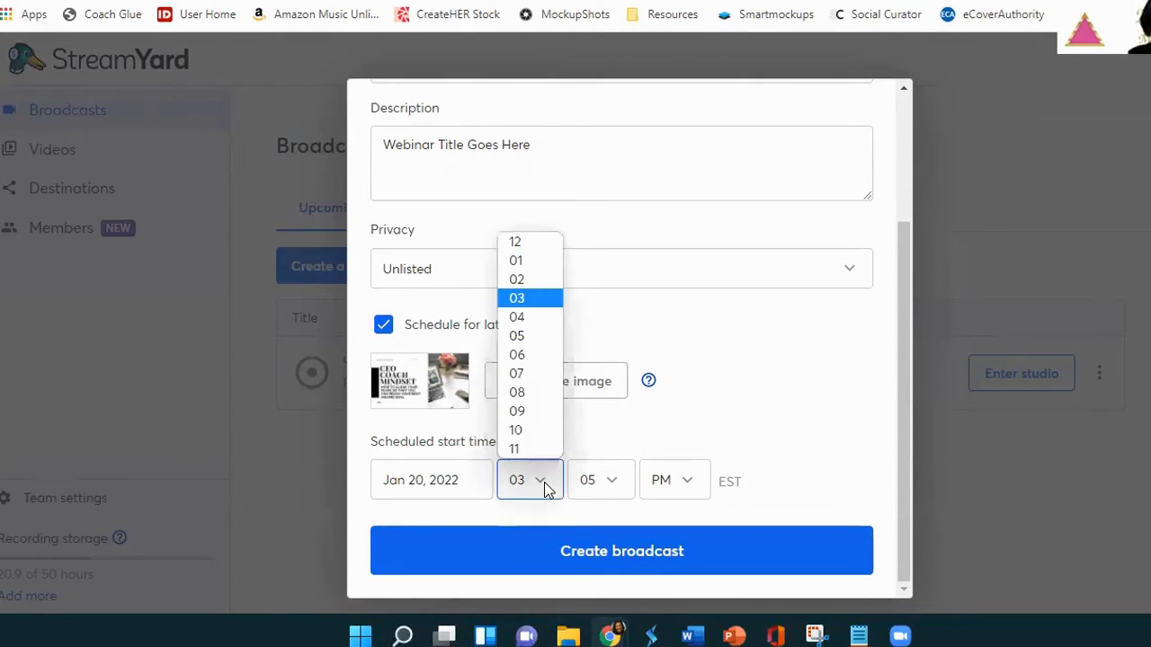
pyautogui.click(539, 358)
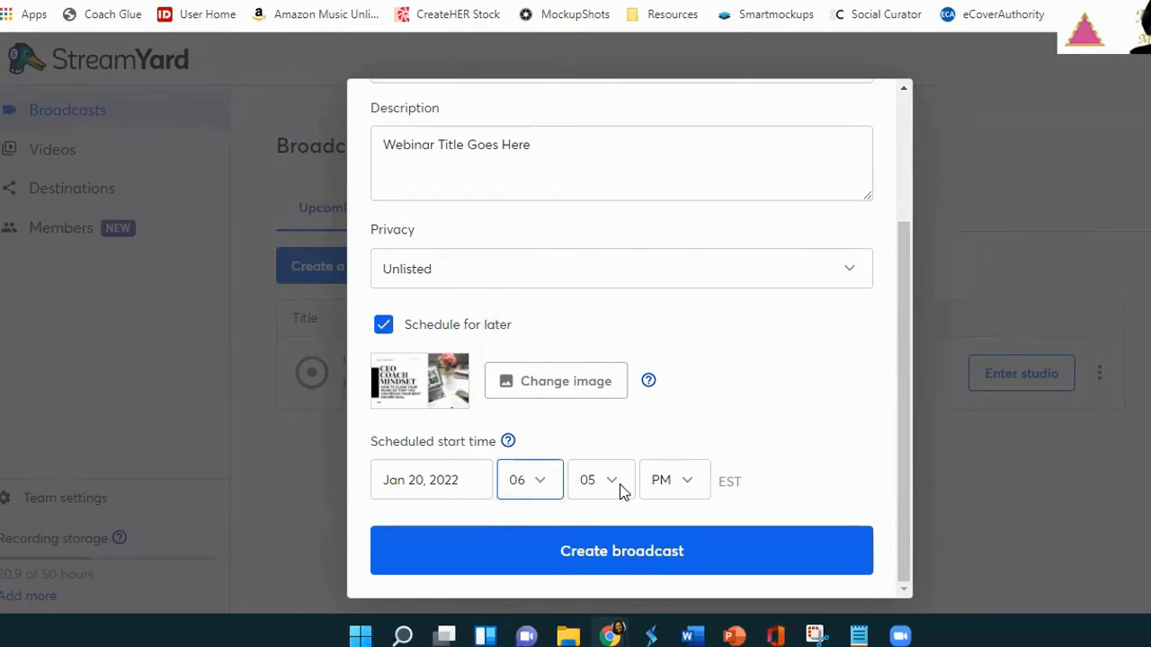
pyautogui.click(620, 481)
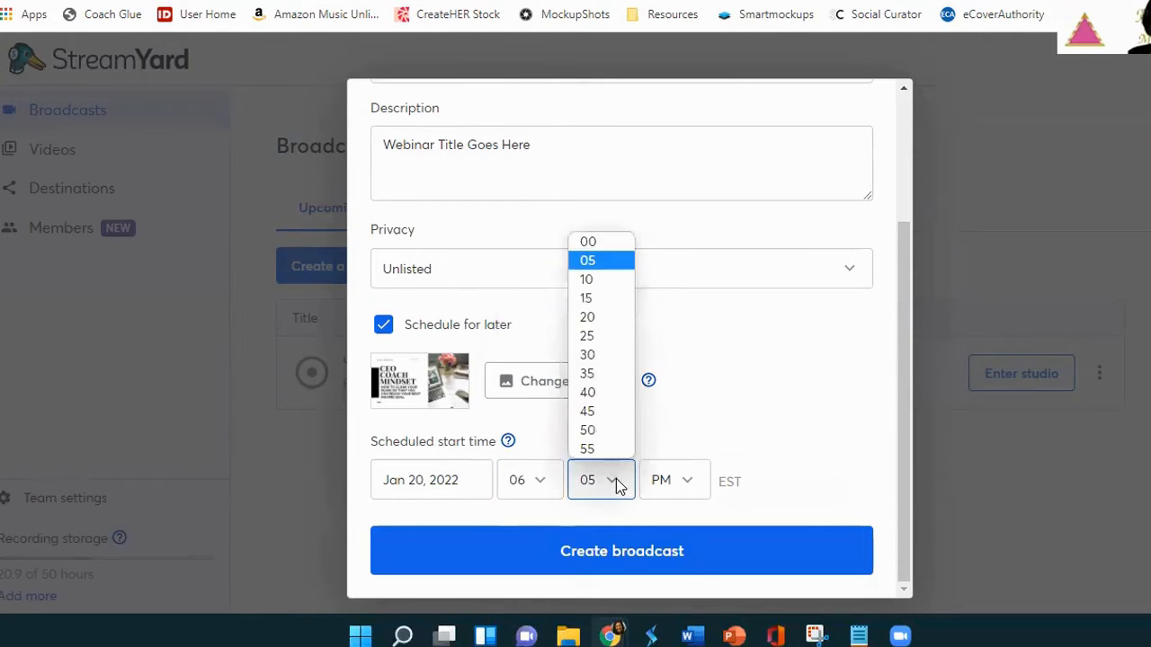
pyautogui.click(633, 247)
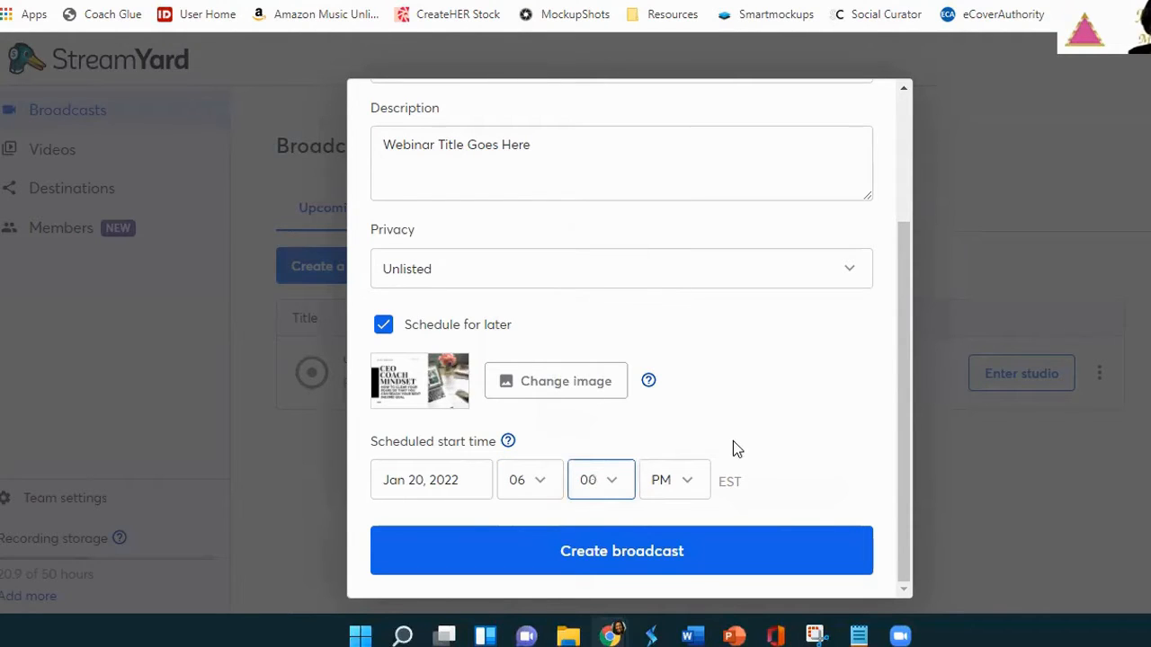
pyautogui.click(634, 553)
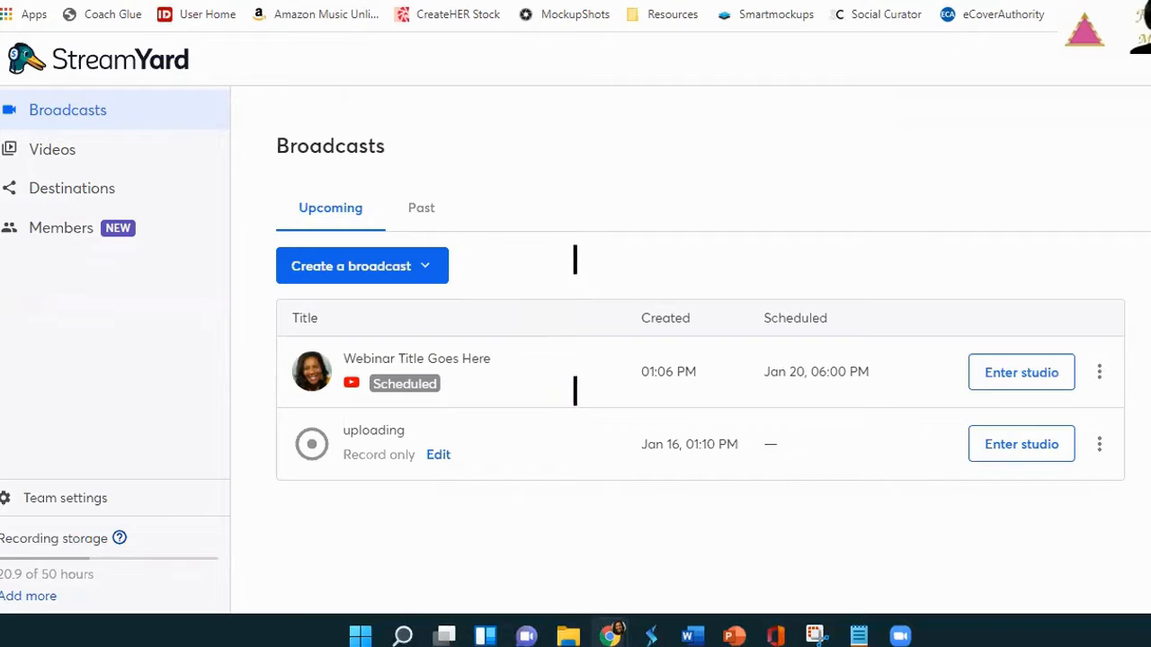
# - Open YouTube in a new browser tab and go to the channel's YouTube Studio
pyautogui.hotkey('ctrl', 't')
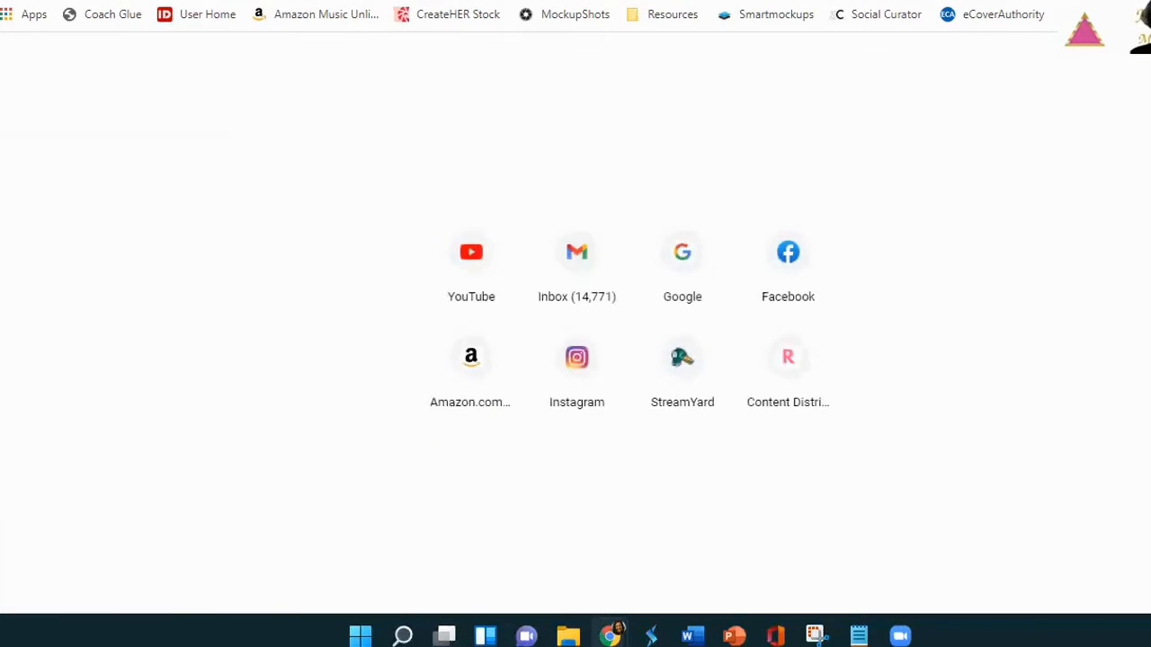
pyautogui.write('youtube')
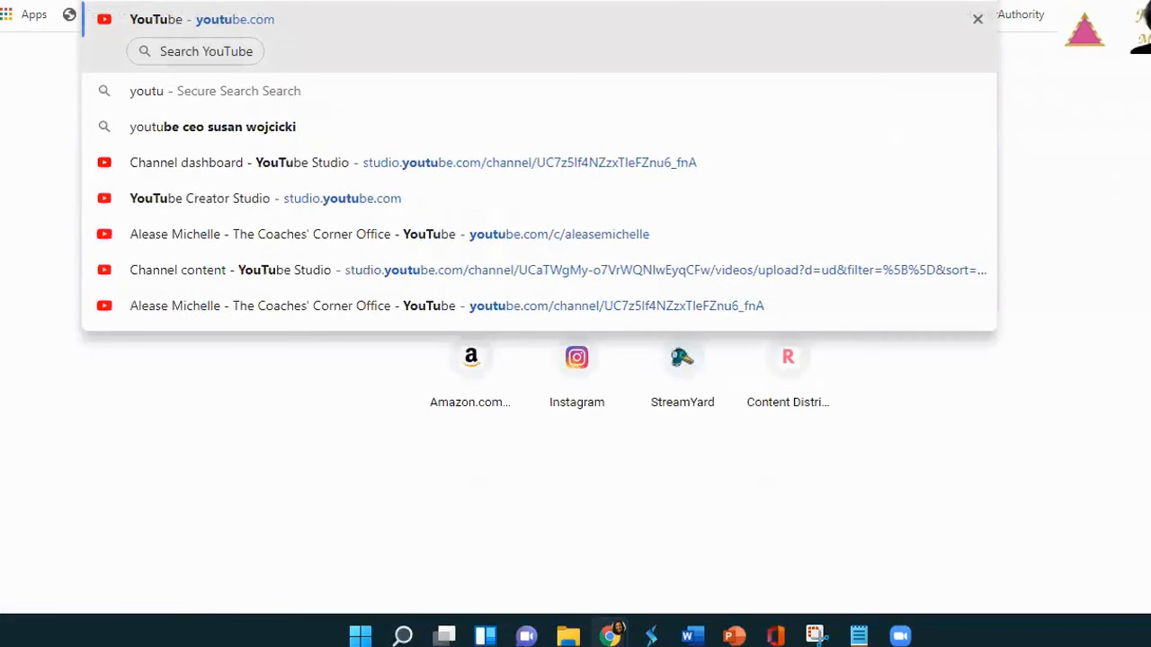
pyautogui.press('Return')
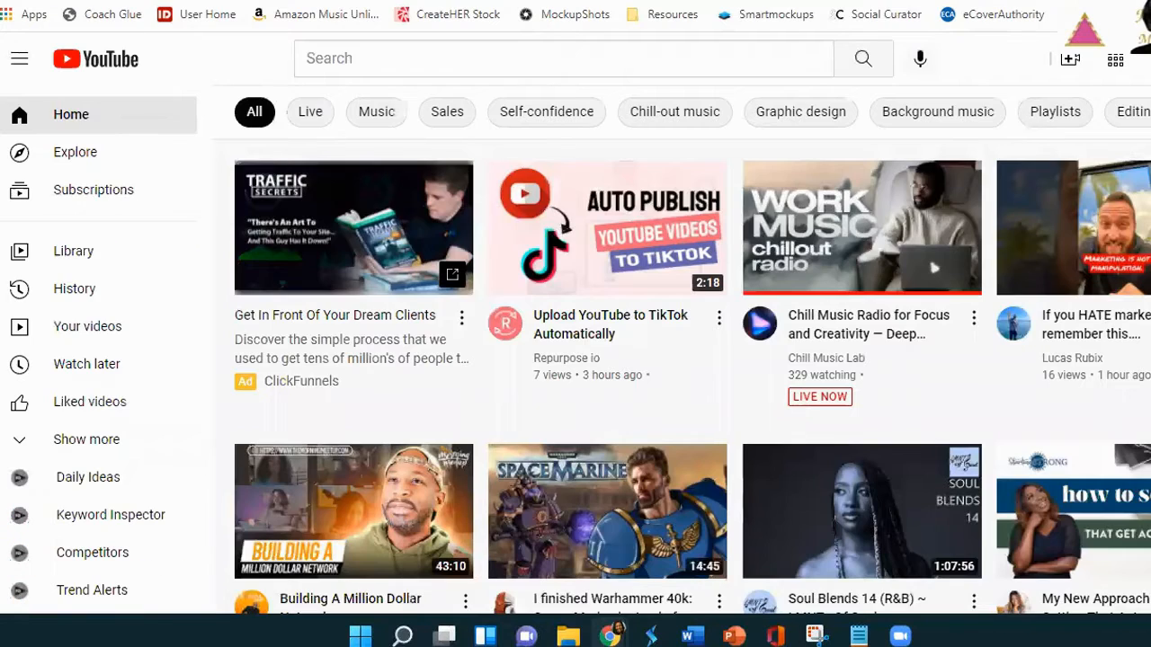
pyautogui.click(1119, 59)
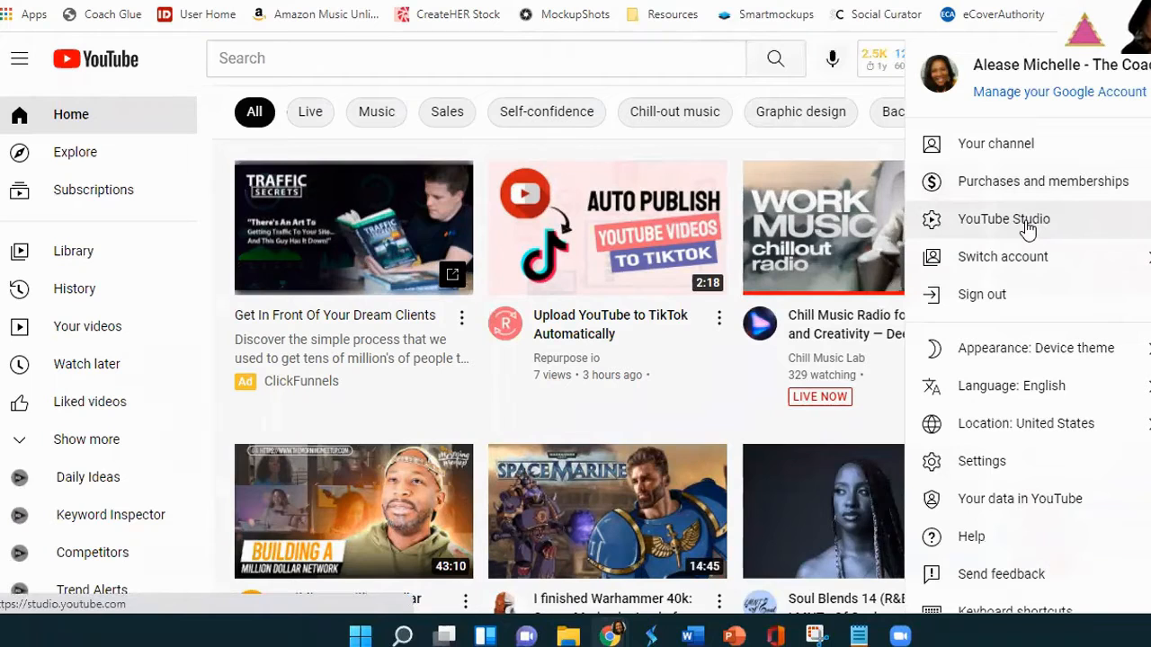
pyautogui.click(1028, 228)
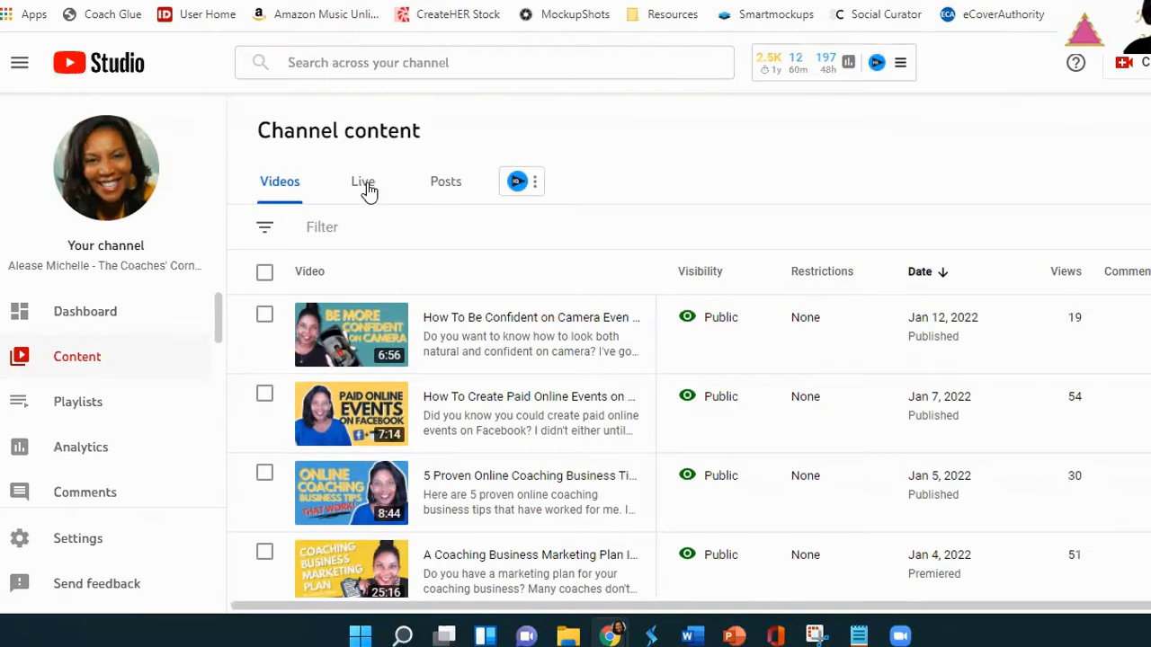
# - Open the details of the upcoming "Webinar Title Goes Here" live stream and review its title, description, schedule and thumbnail
pyautogui.click(367, 184)
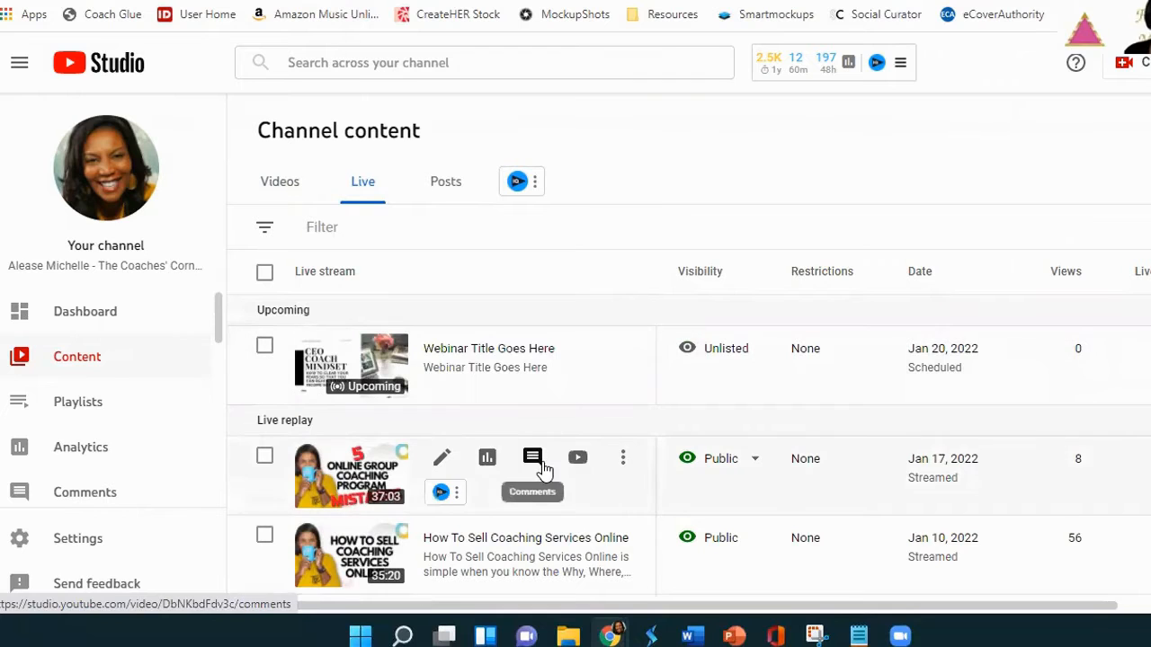
pyautogui.click(351, 369)
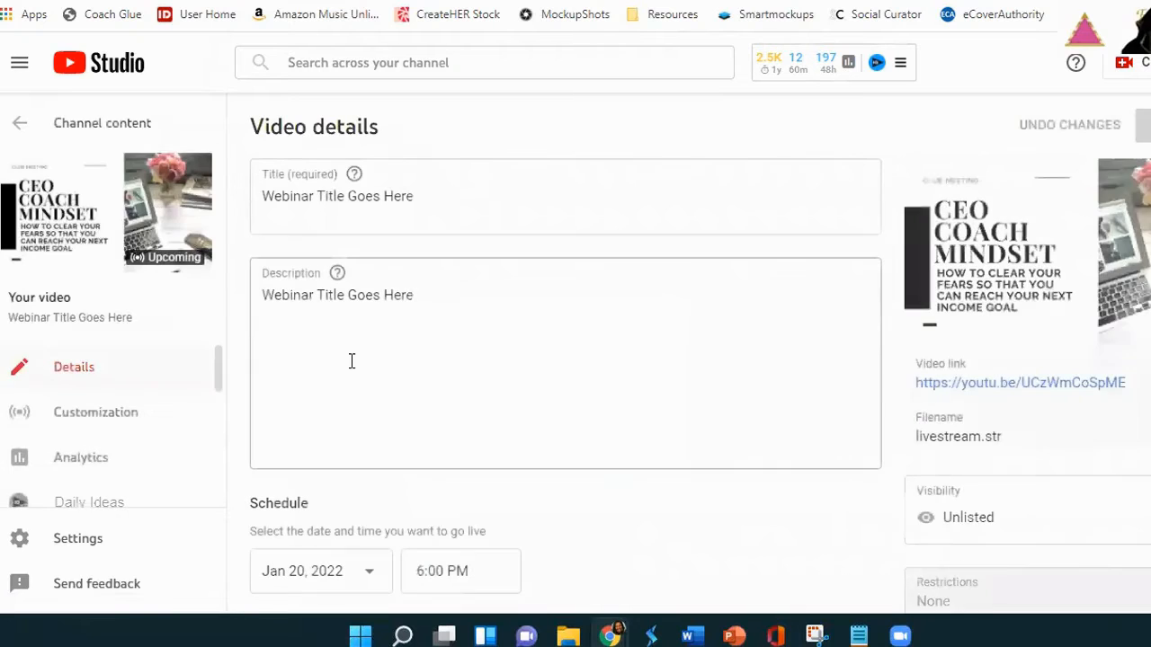
pyautogui.scroll(-1, 616, 332)
pyautogui.scroll(1, 629, 333)
pyautogui.scroll(-1, 455, 296)
pyautogui.scroll(1, 440, 305)
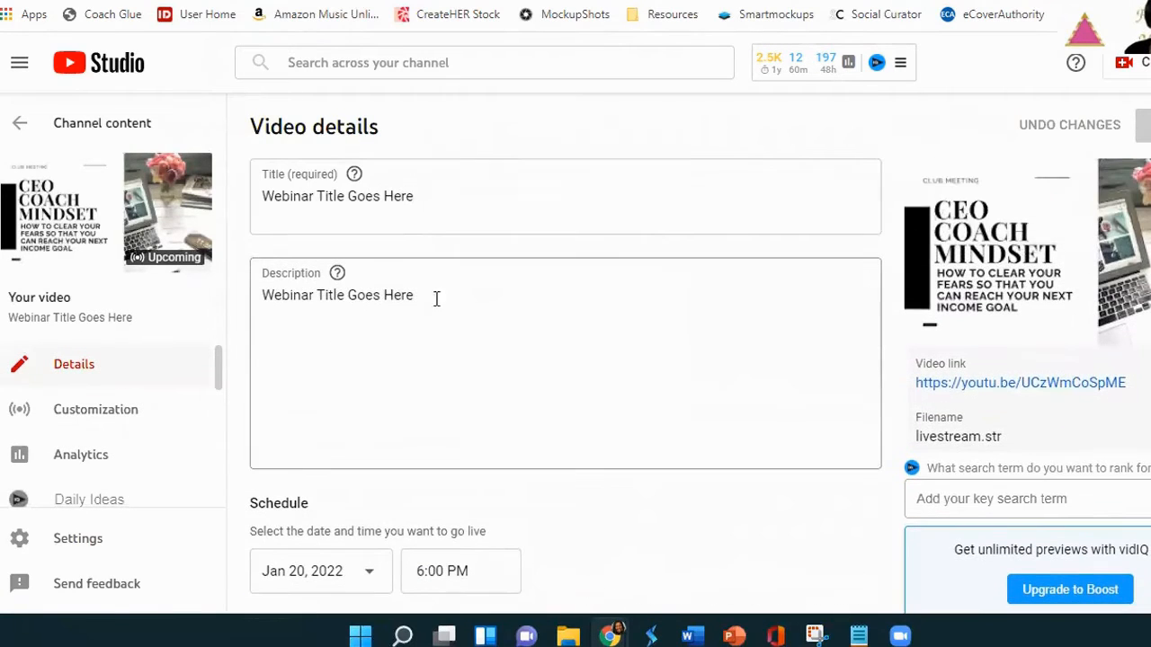
pyautogui.scroll(-1, 388, 327)
pyautogui.scroll(-3, 393, 323)
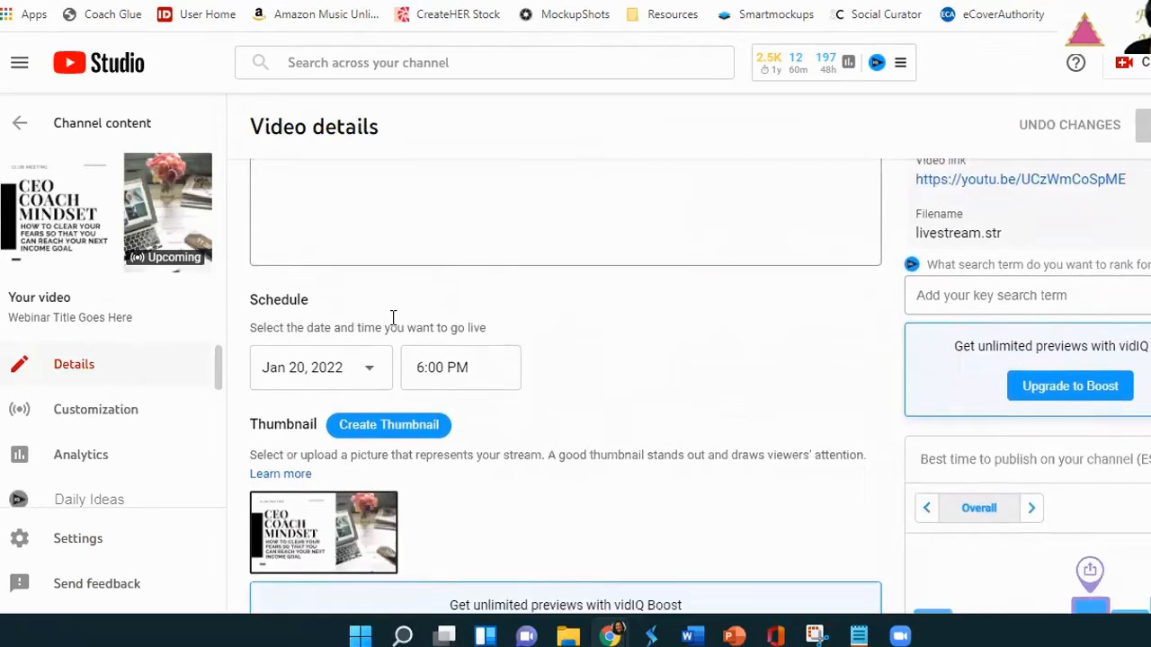
pyautogui.scroll(3, 439, 456)
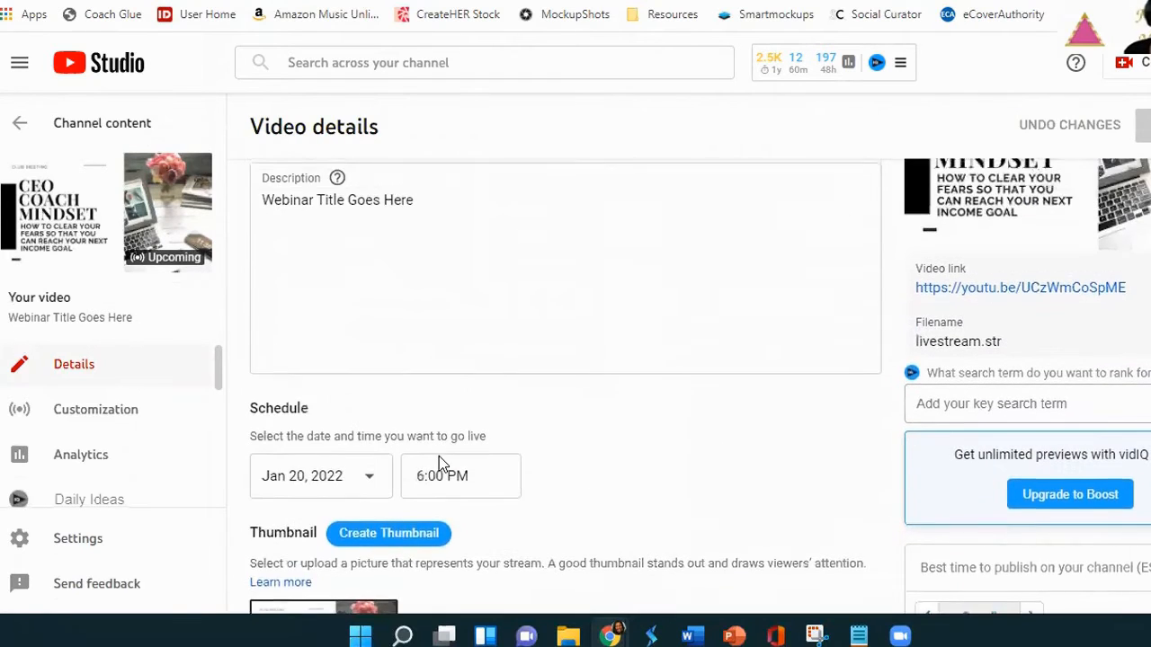
# - Copy the scheduled stream's video link and open it in a new browser tab to view its watch page
pyautogui.moveTo(1140, 385); pyautogui.dragTo(914, 396)
pyautogui.rightClick(970, 400)
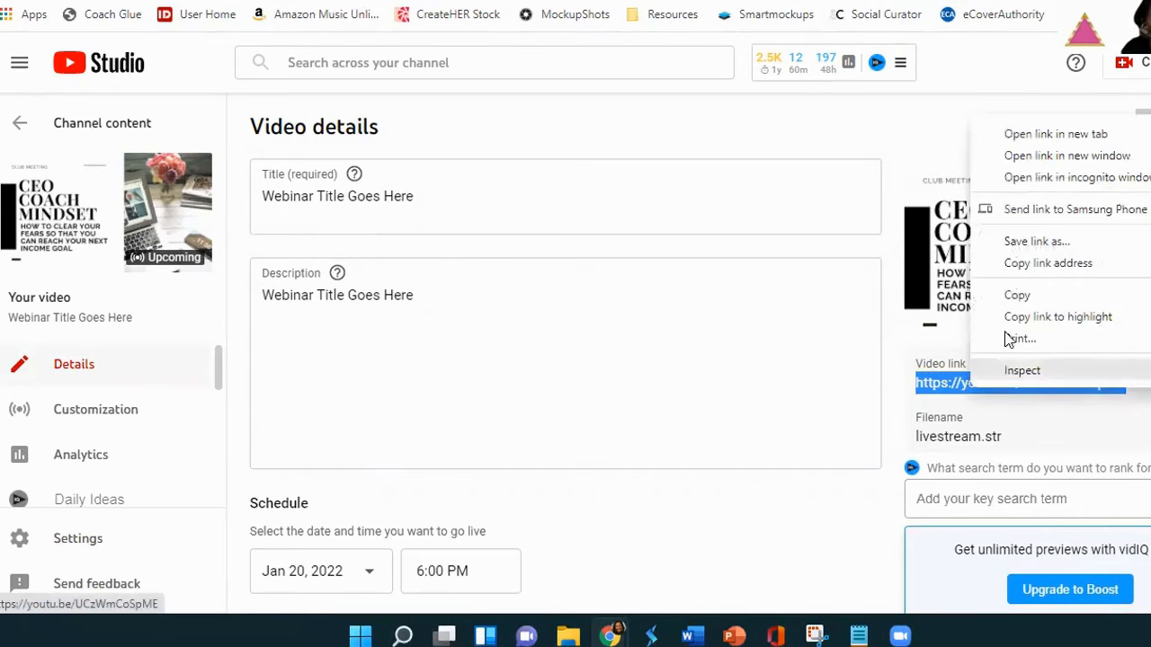
pyautogui.click(1034, 297)
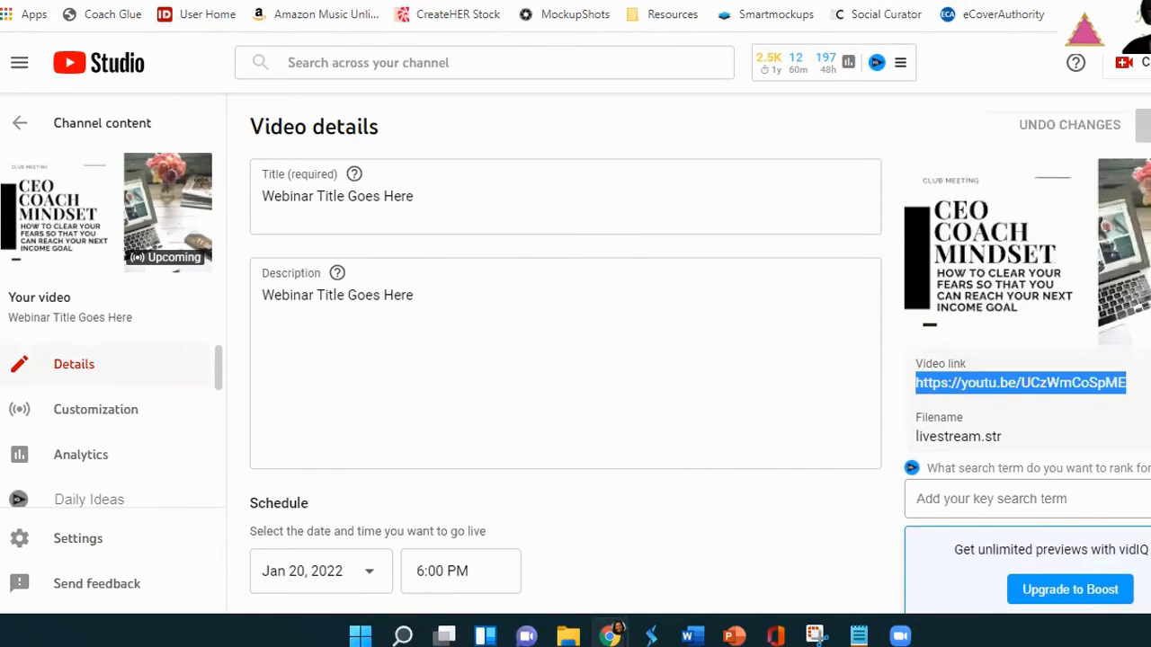
pyautogui.rightClick(463, 11)
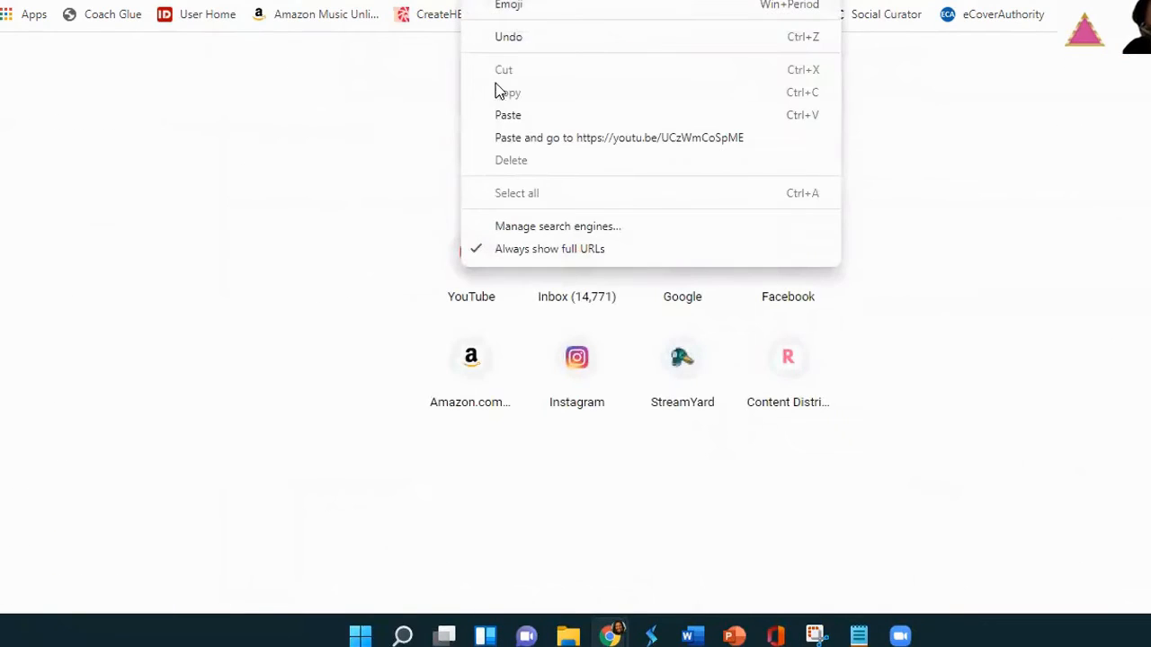
pyautogui.click(498, 113)
pyautogui.press('Return')
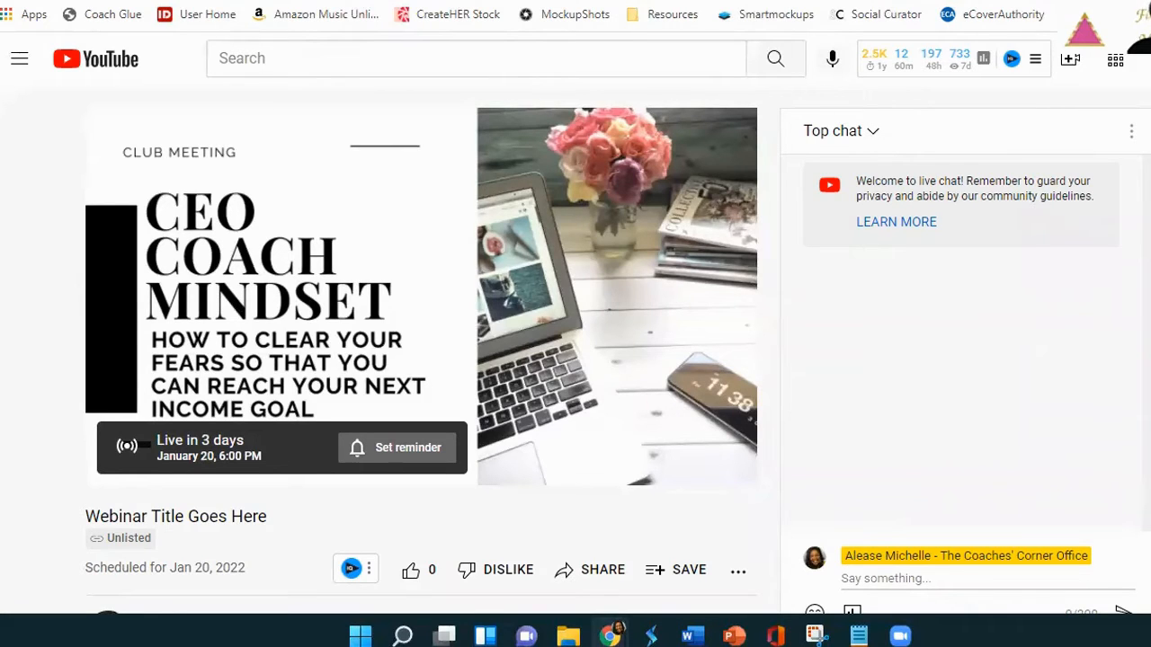
pyautogui.scroll(-2, 423, 306)
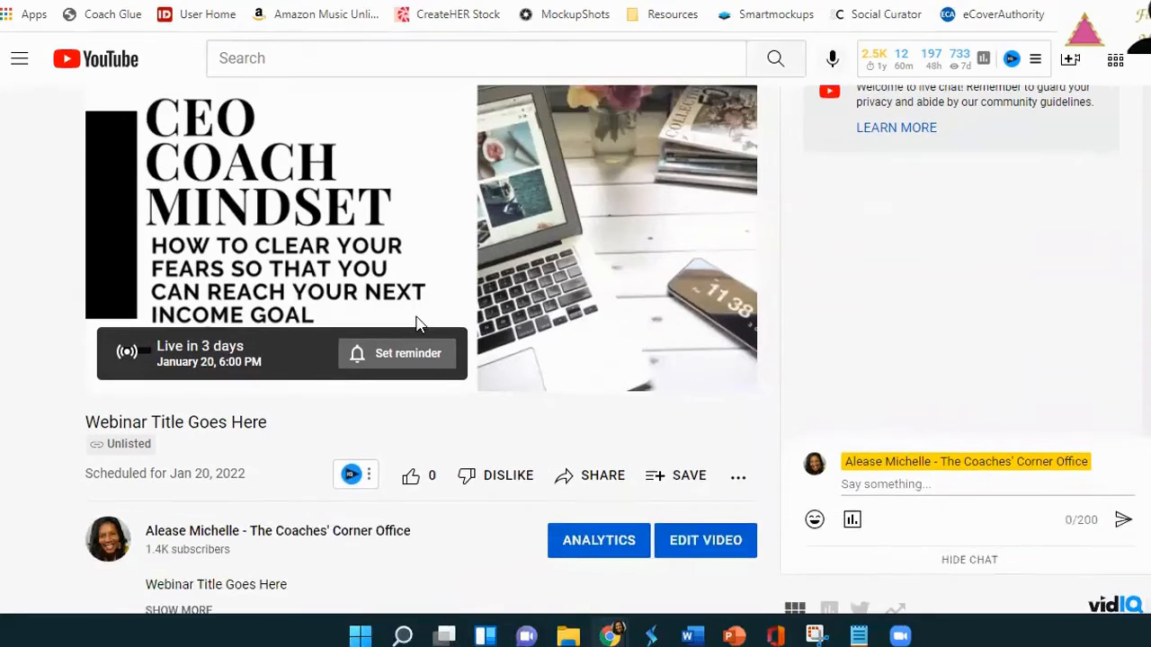
# - Open the scheduled stream's sharing options on its watch page and copy the video's embed code
pyautogui.scroll(1, 470, 313)
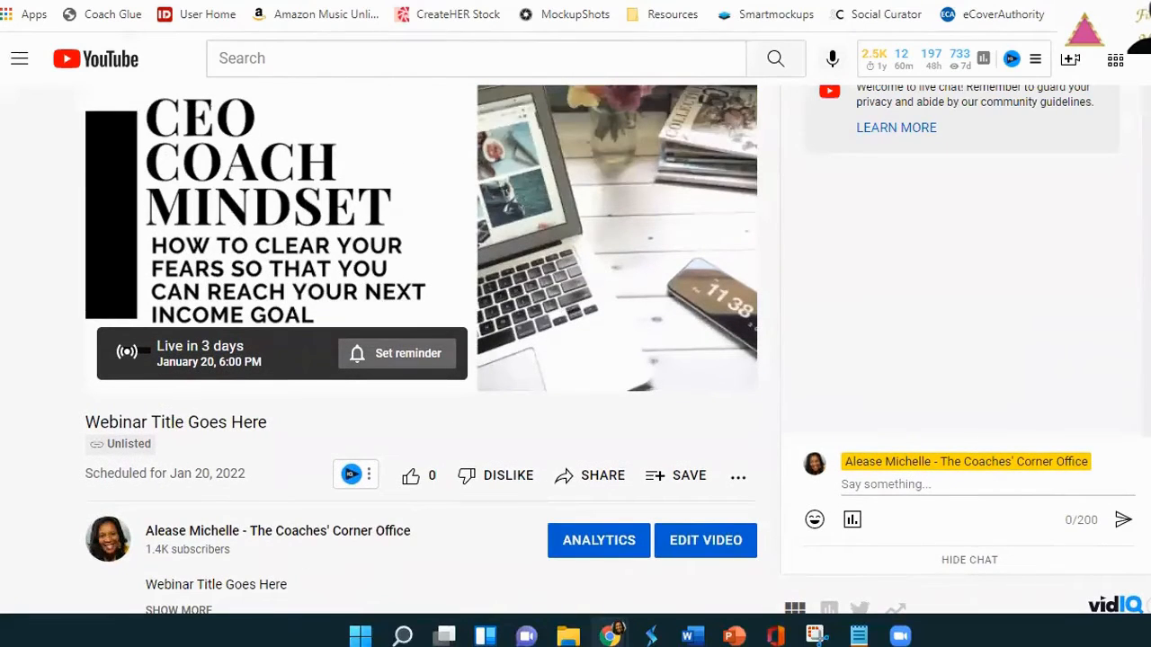
pyautogui.hotkey('ctrl', 't')
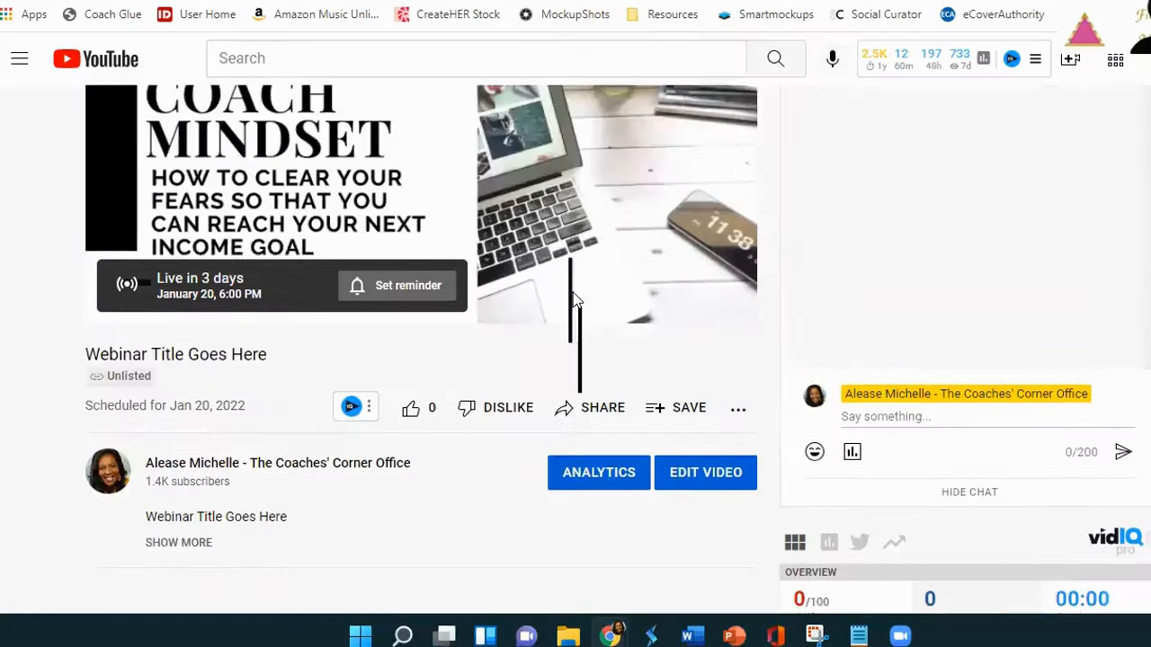
pyautogui.scroll(-2, 591, 351)
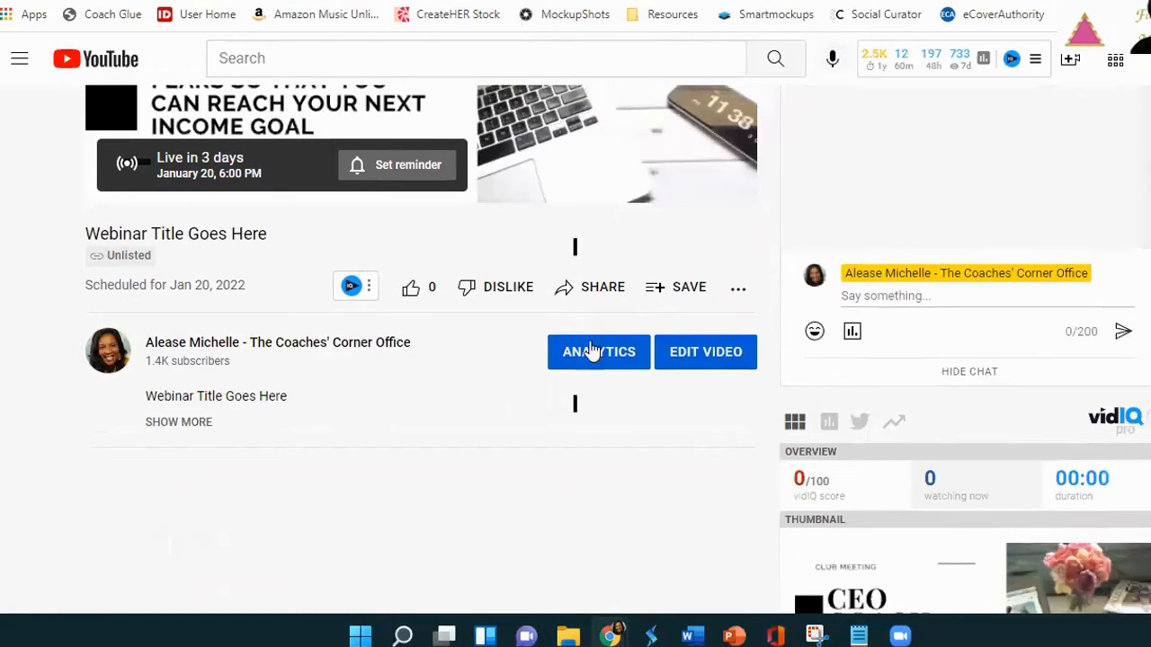
pyautogui.click(604, 296)
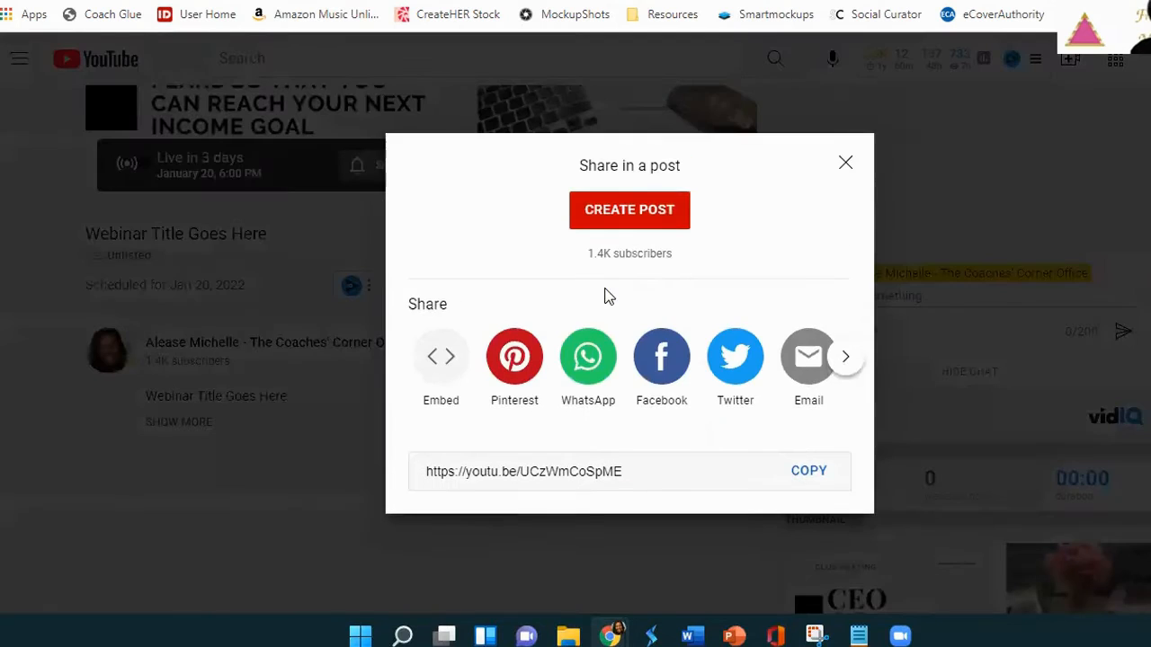
pyautogui.click(440, 359)
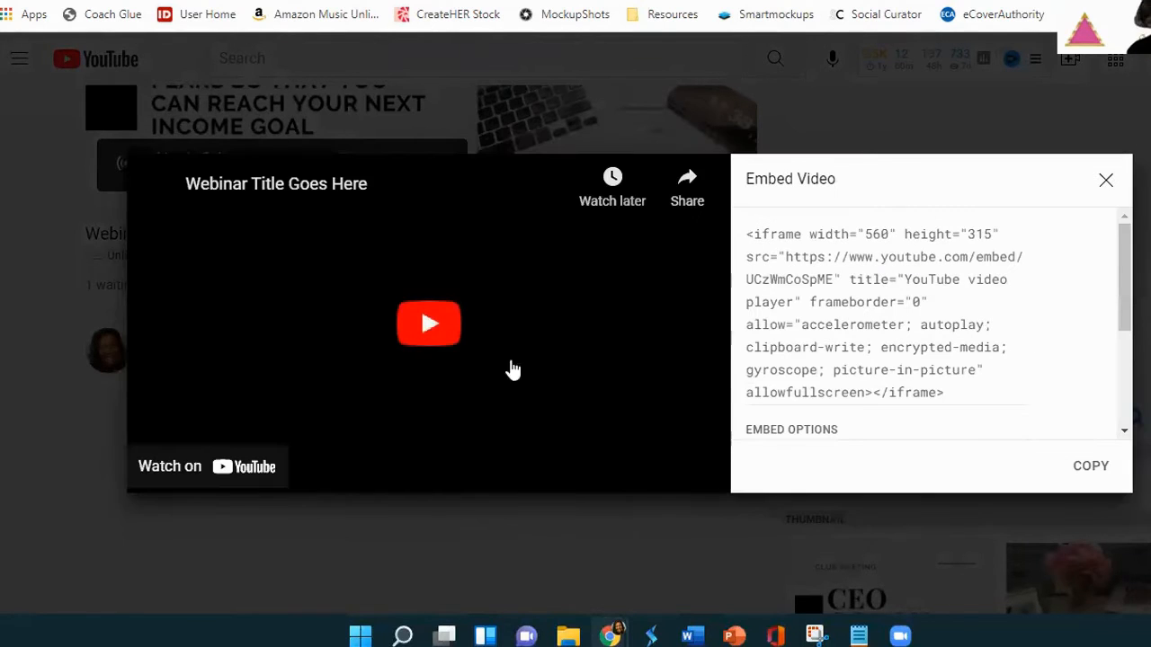
pyautogui.click(1086, 475)
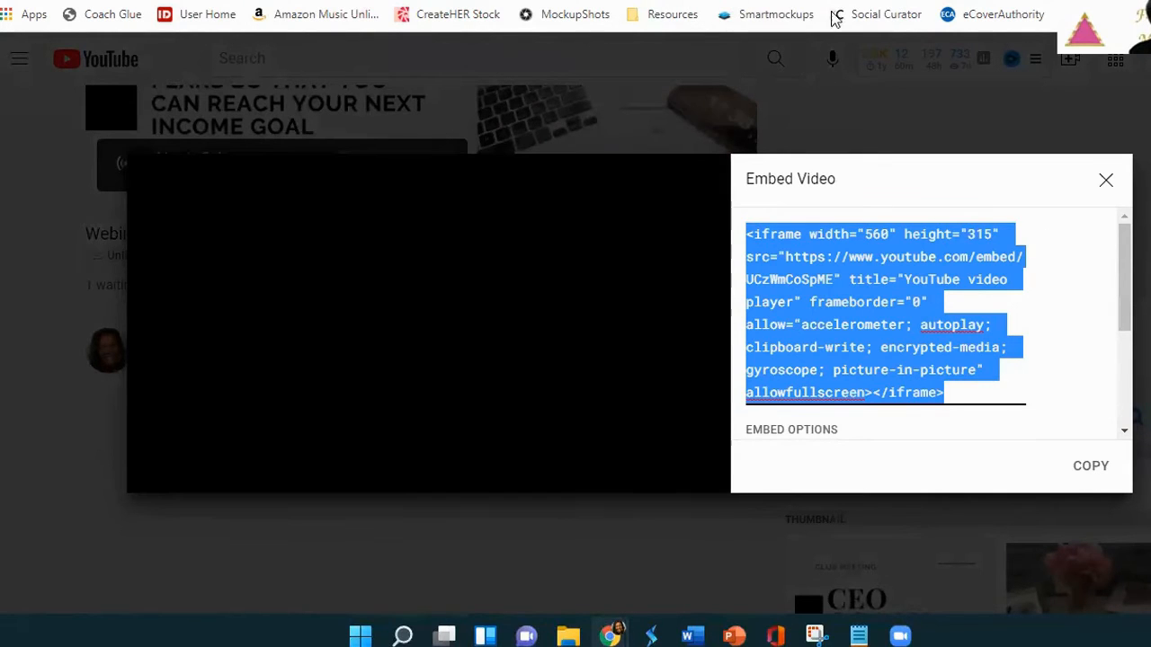
pyautogui.click(1106, 180)
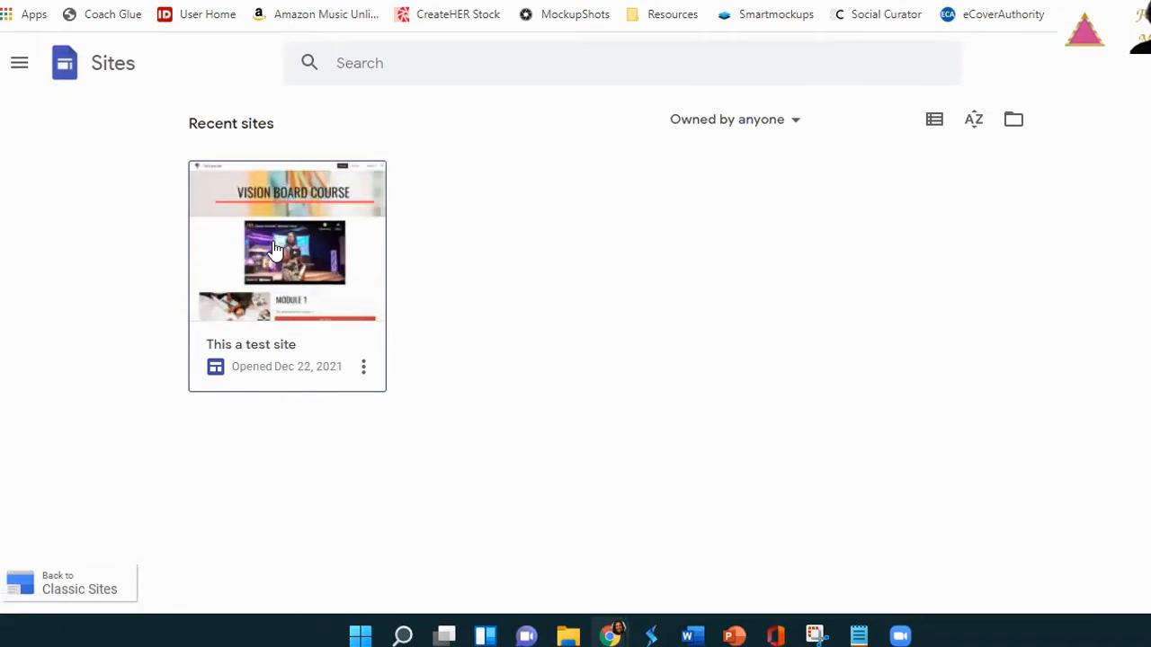
# - Open "This a test site" in Google Sites and add a new page named "webinar page"
pyautogui.click(274, 248)
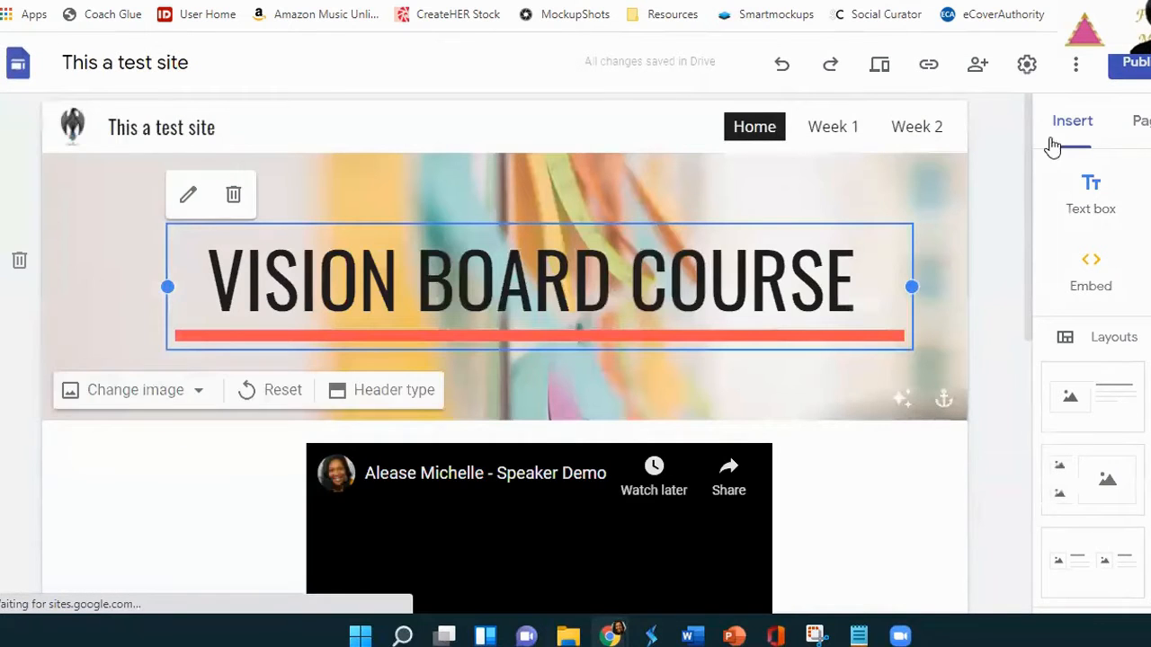
pyautogui.click(1139, 121)
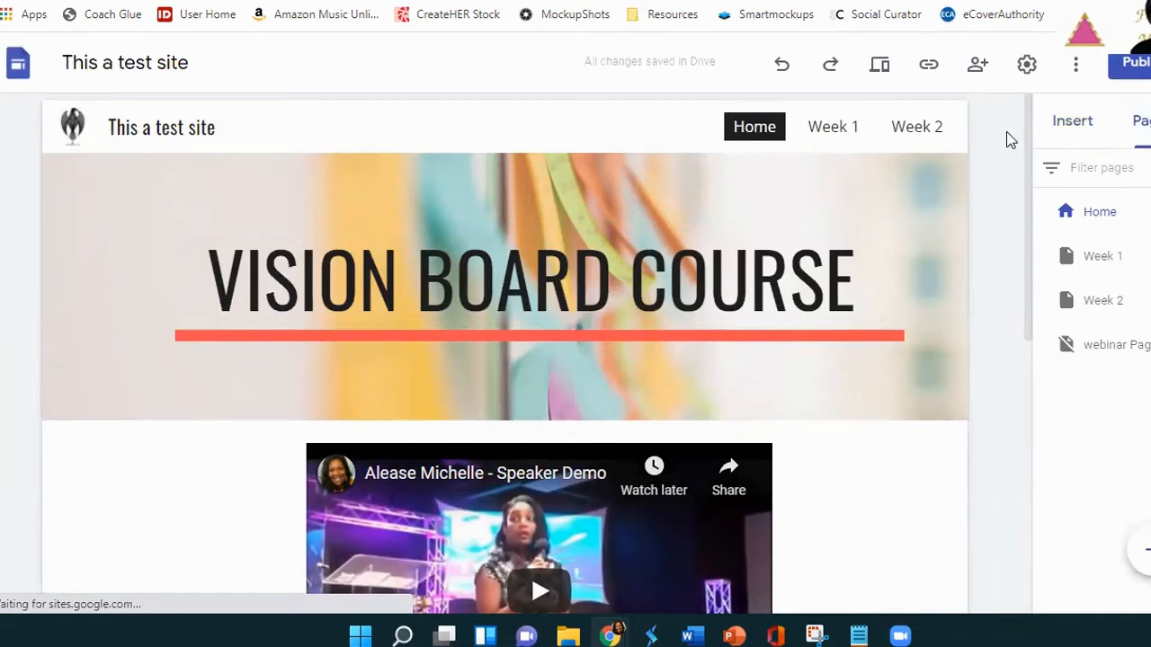
pyautogui.scroll(-4, 785, 434)
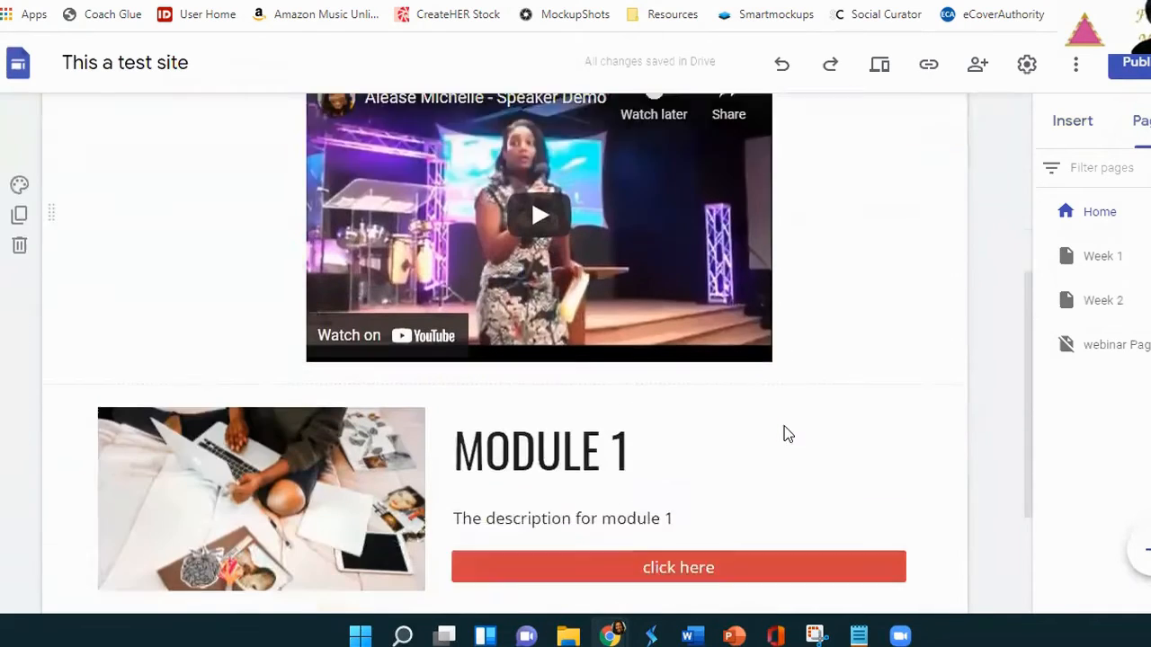
pyautogui.click(1142, 550)
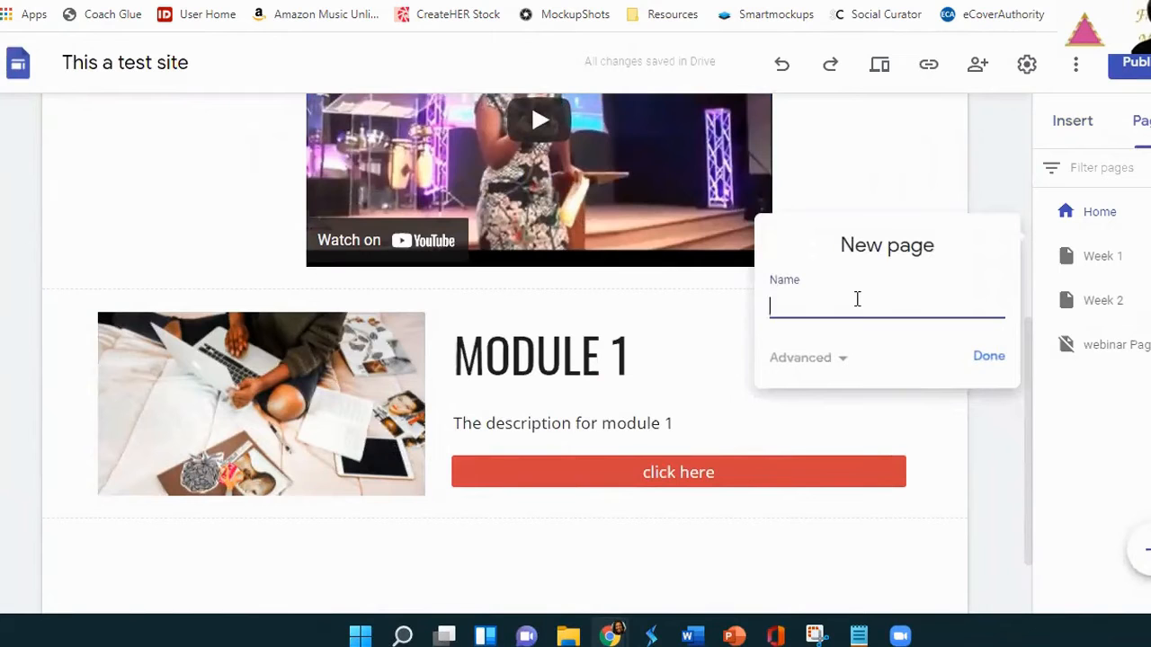
pyautogui.write('webinar page')
pyautogui.click(987, 360)
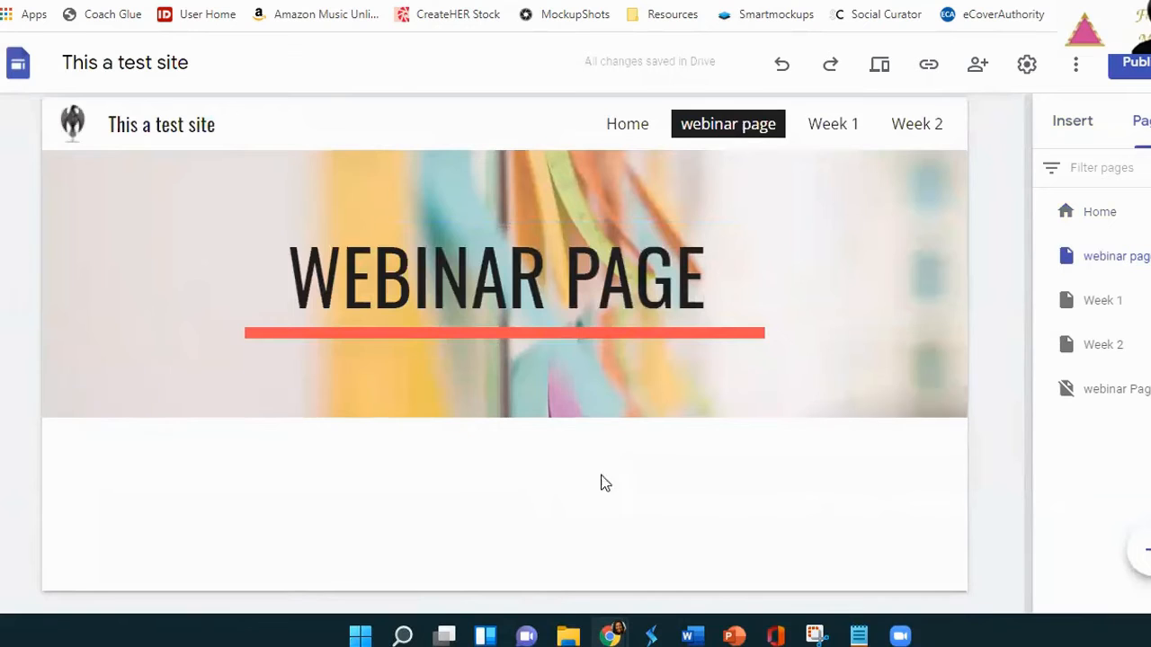
# - Embed the scheduled stream in the webinar page by pasting the copied YouTube iframe code as embed code
pyautogui.click(1081, 121)
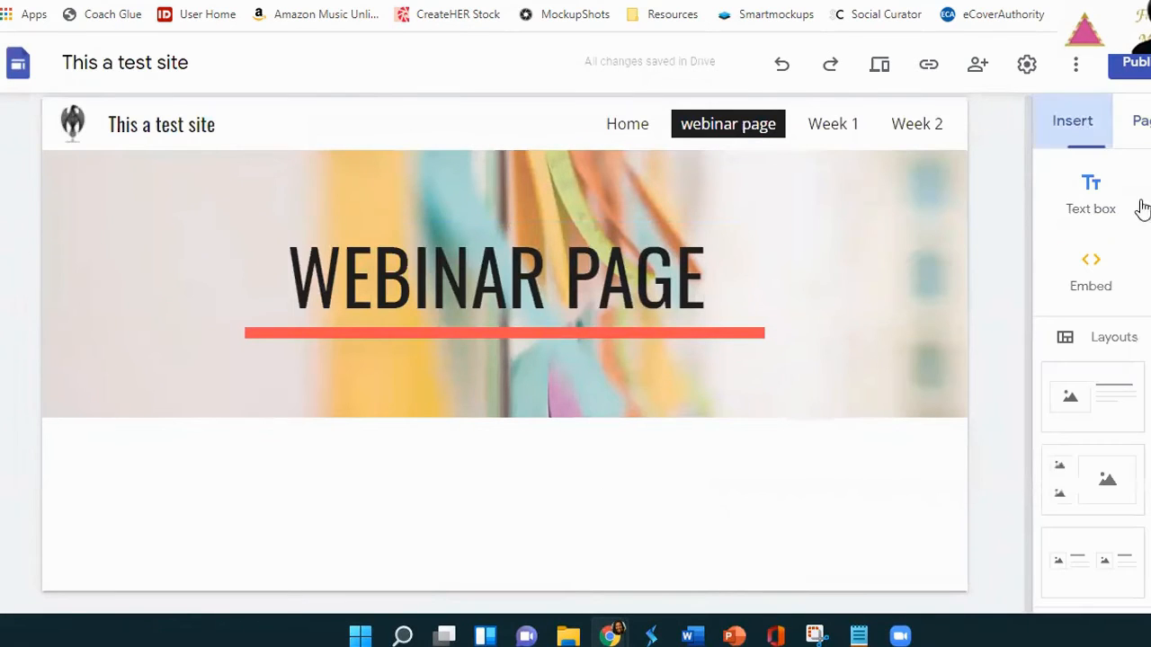
pyautogui.click(1100, 270)
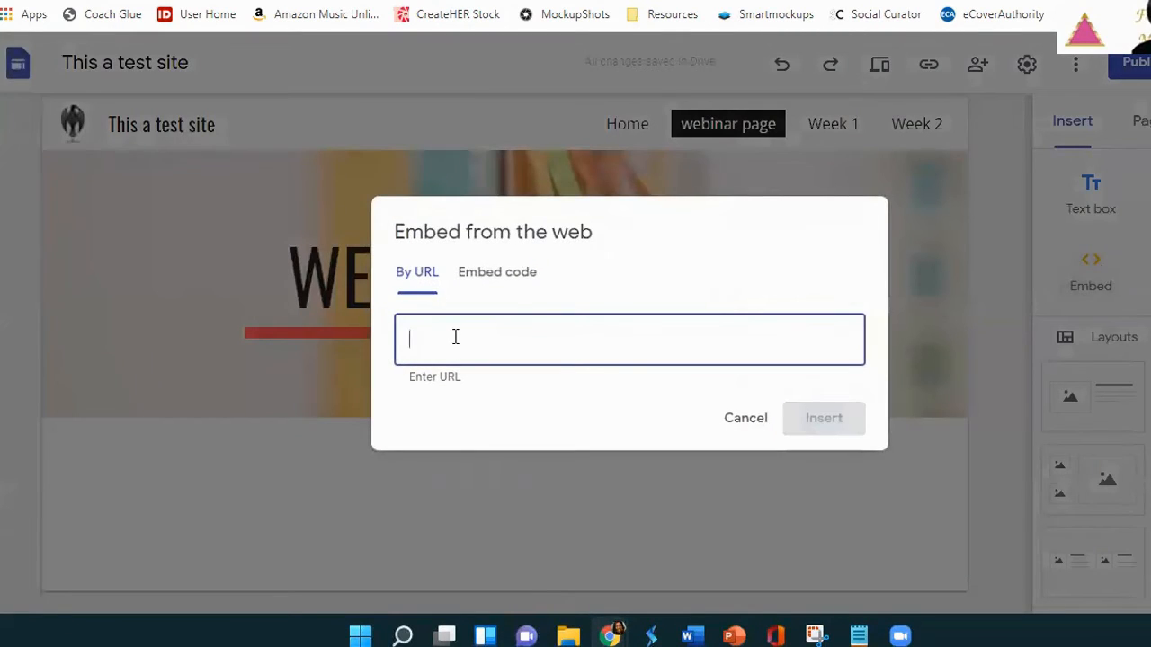
pyautogui.click(497, 273)
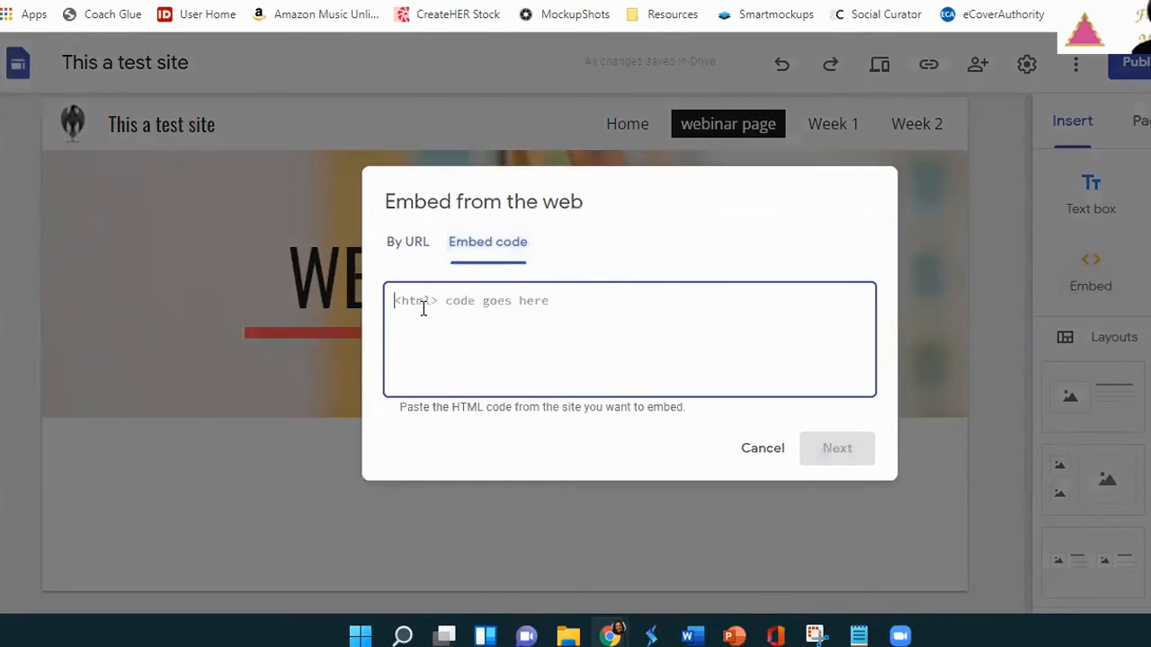
pyautogui.rightClick(422, 303)
pyautogui.click(465, 160)
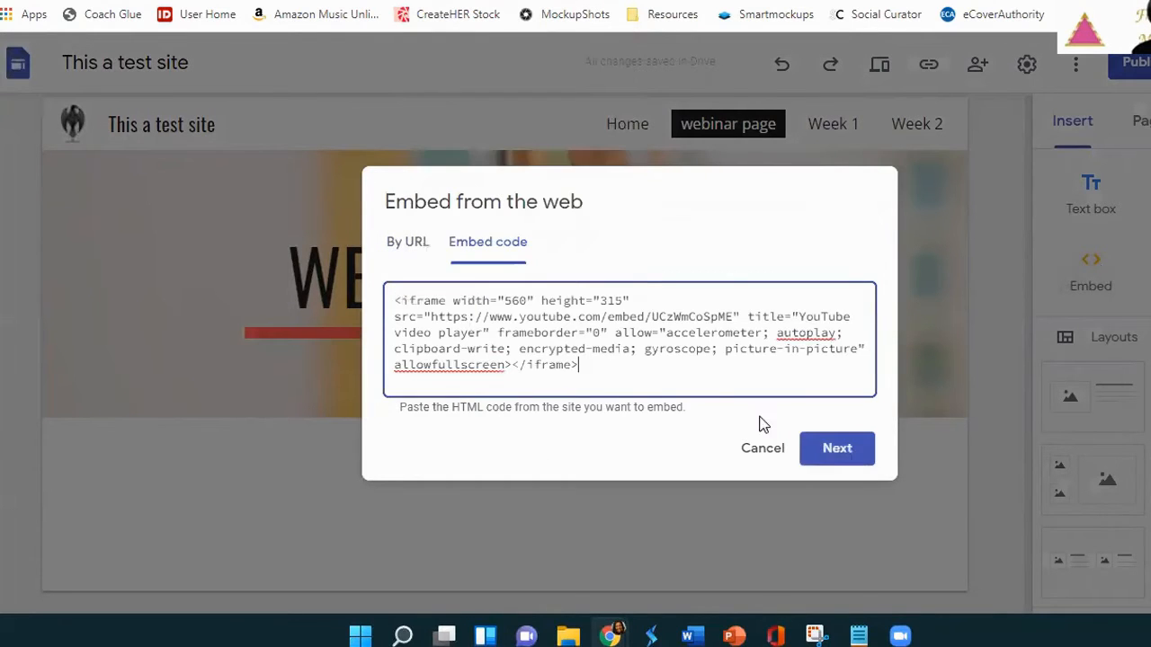
pyautogui.click(833, 452)
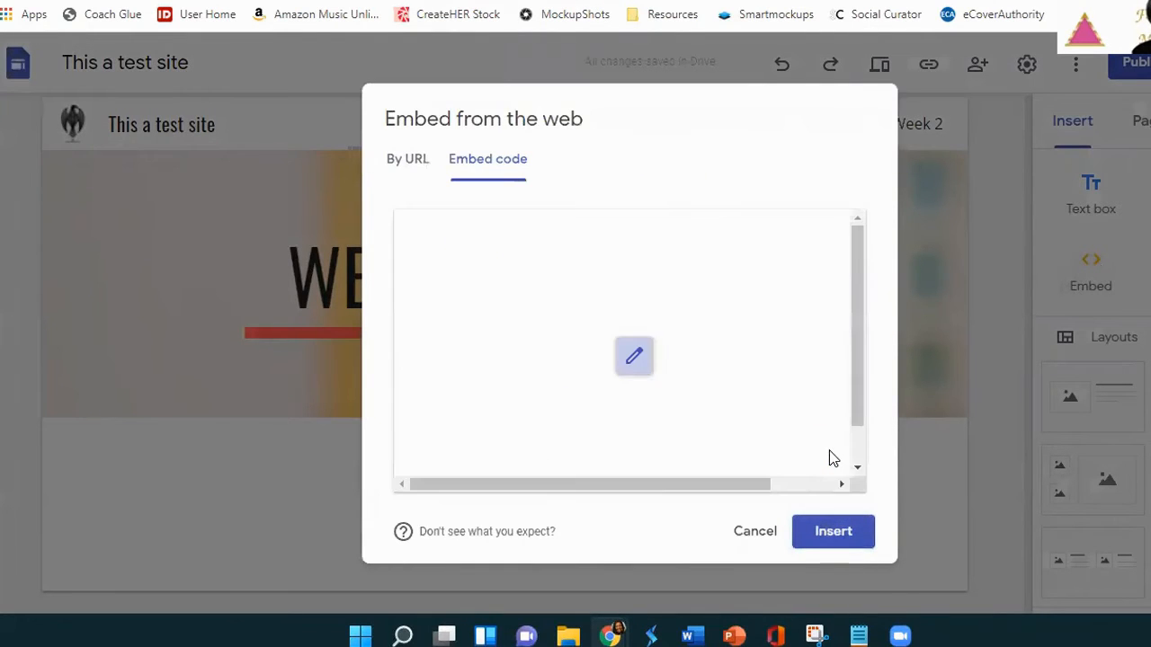
pyautogui.click(835, 532)
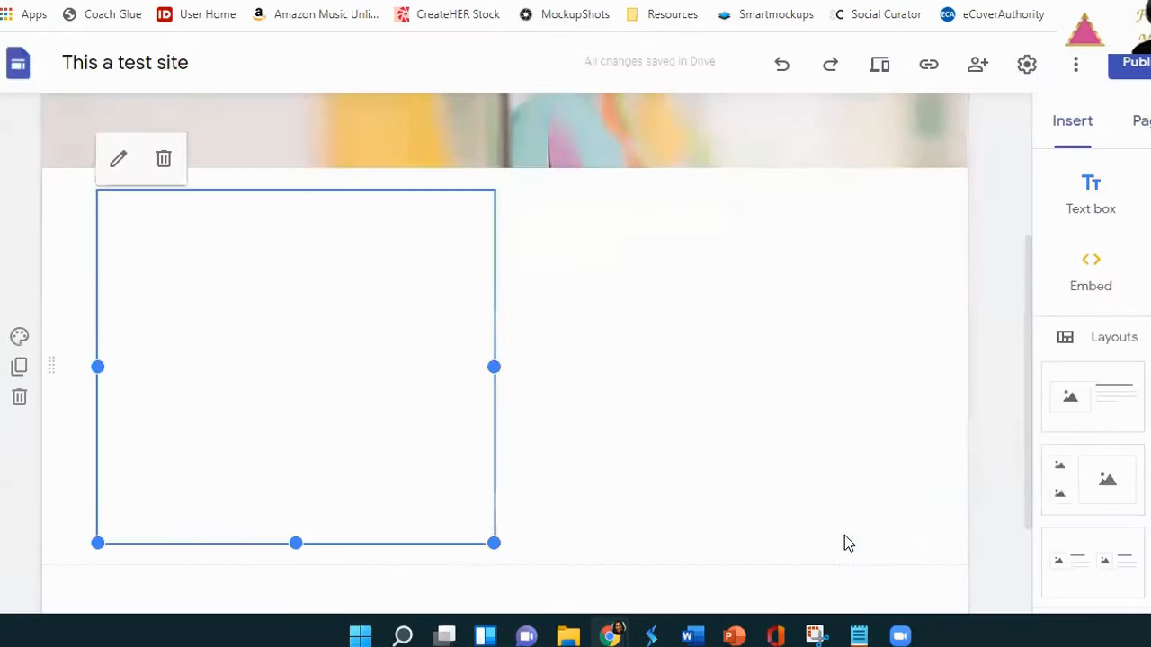
# - Widen the embedded video's frame across most of the page and check how the player fits below the header
pyautogui.moveTo(493, 366); pyautogui.dragTo(841, 368)
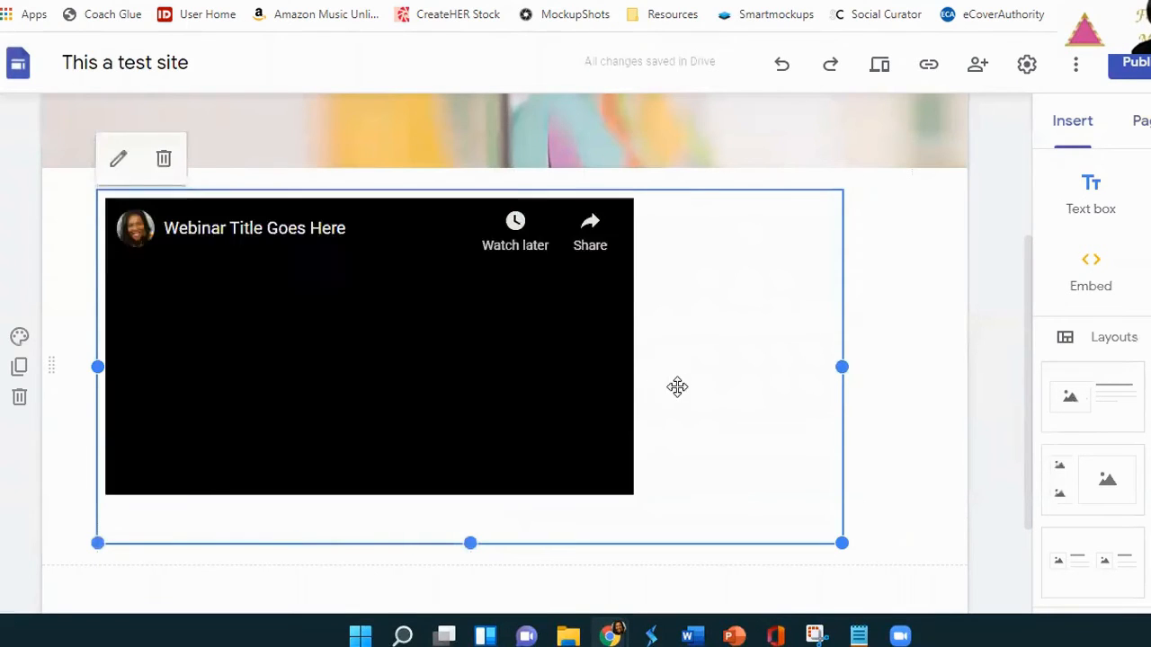
pyautogui.scroll(-1, 678, 402)
pyautogui.scroll(-1, 704, 498)
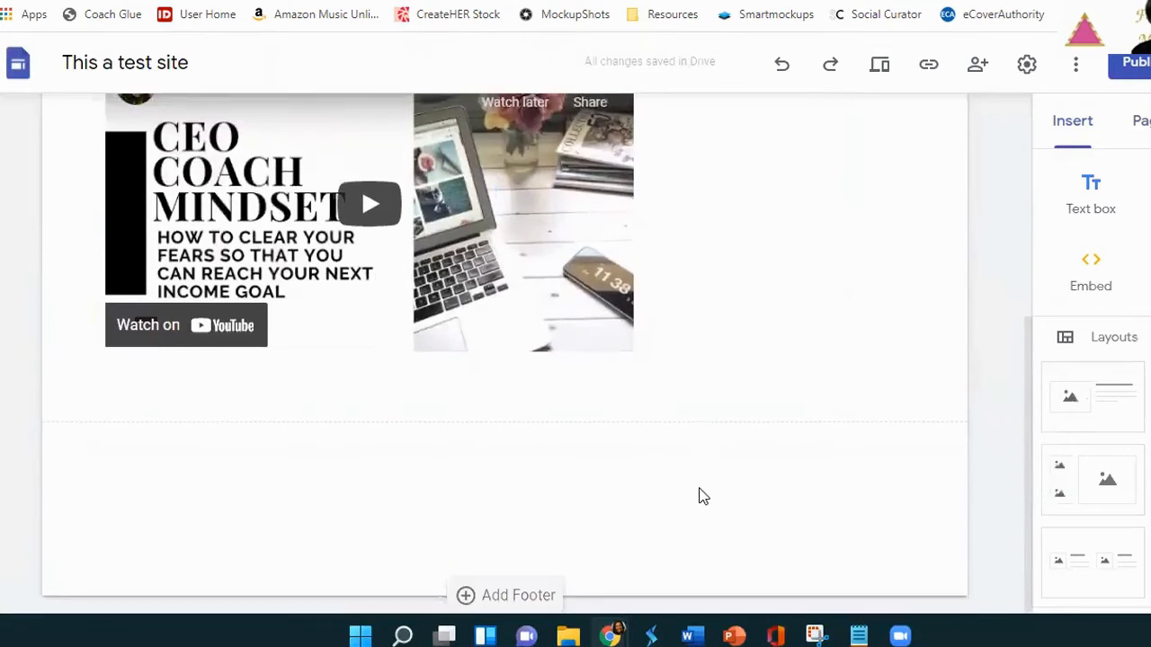
pyautogui.scroll(3, 698, 493)
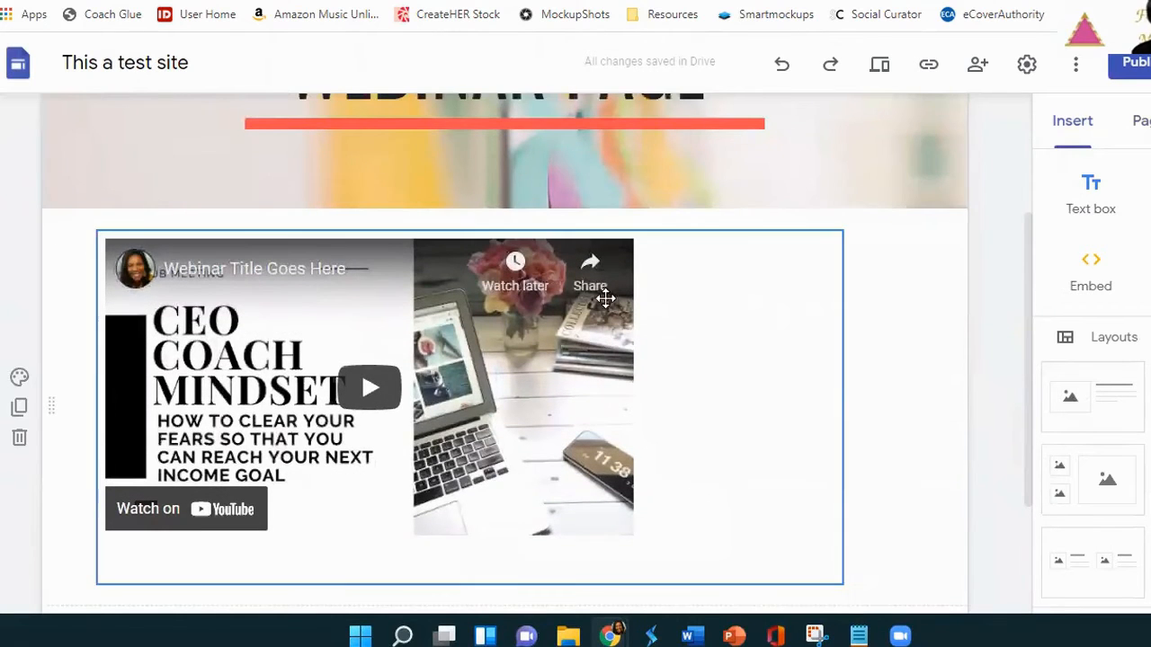
pyautogui.scroll(1, 606, 298)
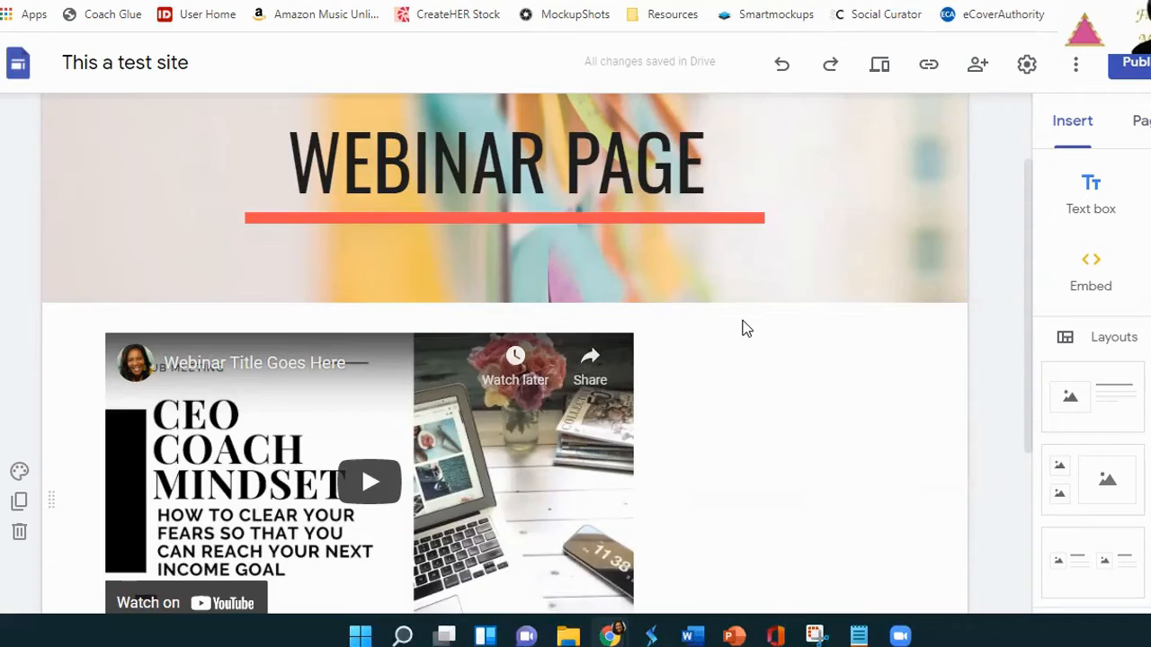
# - Upload the image "Untitled design (43).png" from the Downloads folder to the webinar page
pyautogui.scroll(-3, 742, 325)
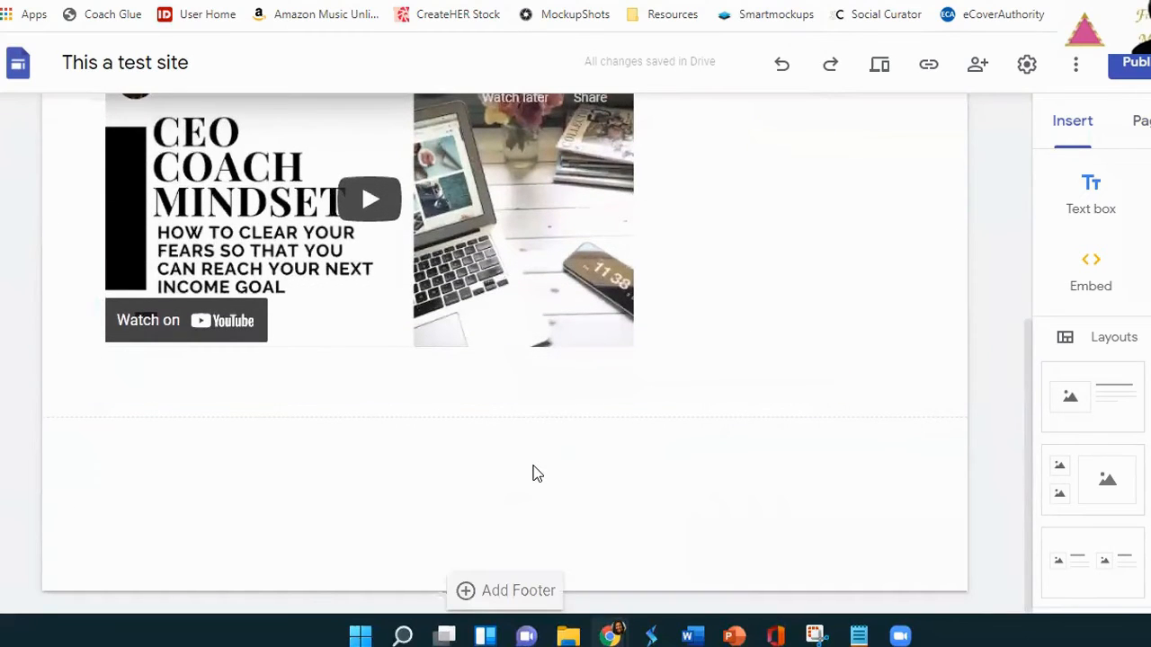
pyautogui.click(1081, 135)
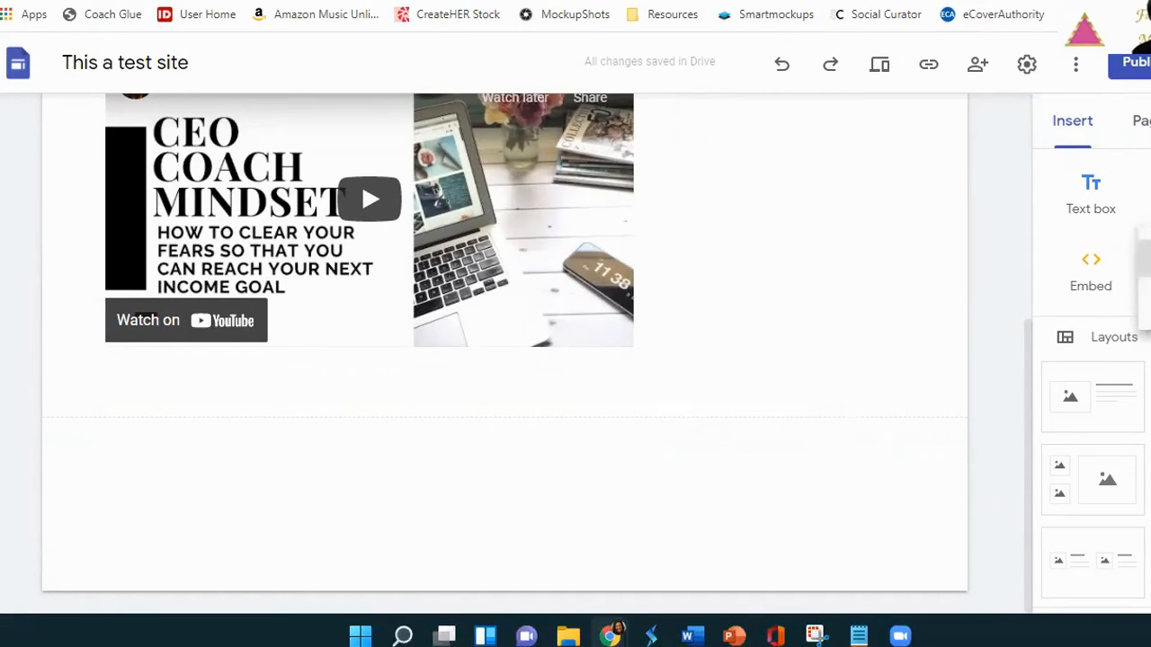
pyautogui.click(1145, 258)
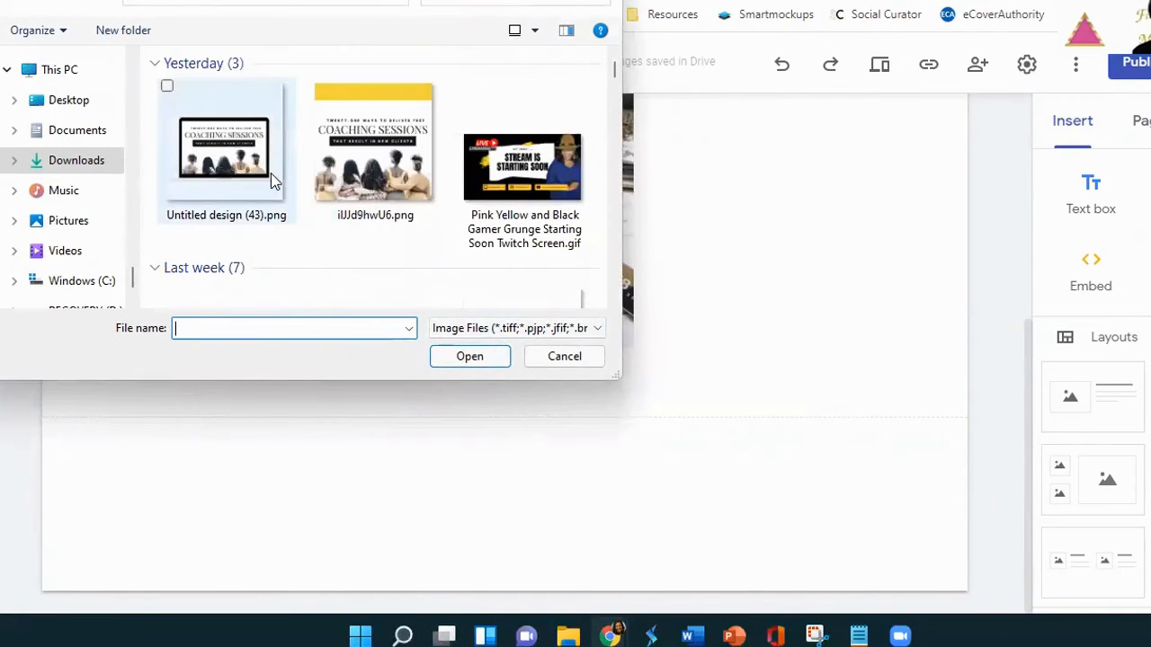
pyautogui.click(202, 166)
pyautogui.click(469, 356)
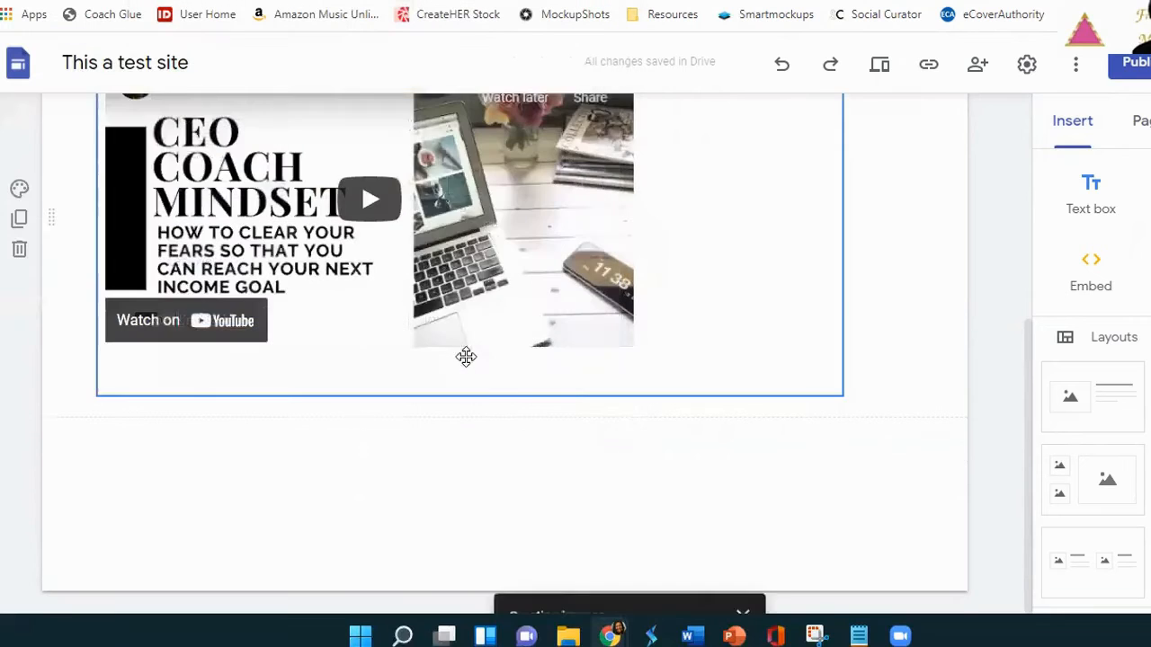
# - Enlarge the uploaded coaching sessions image in its own section below the embedded video
pyautogui.moveTo(354, 318); pyautogui.dragTo(701, 364)
pyautogui.moveTo(399, 447); pyautogui.dragTo(400, 575)
pyautogui.scroll(3, 473, 380)
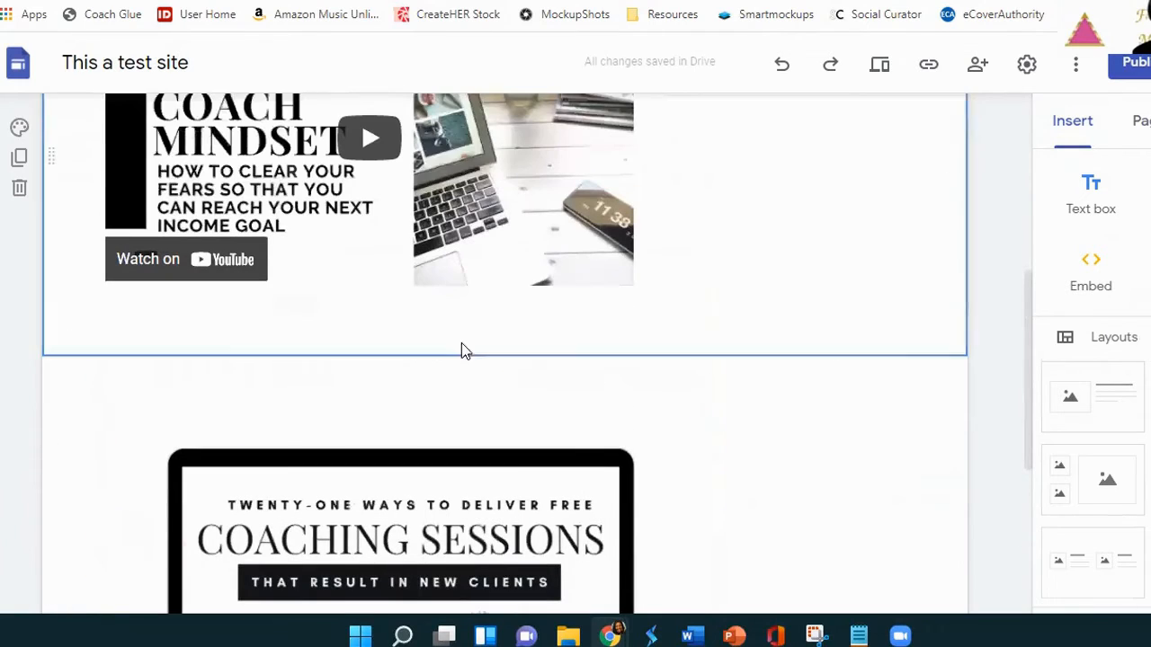
pyautogui.click(402, 387)
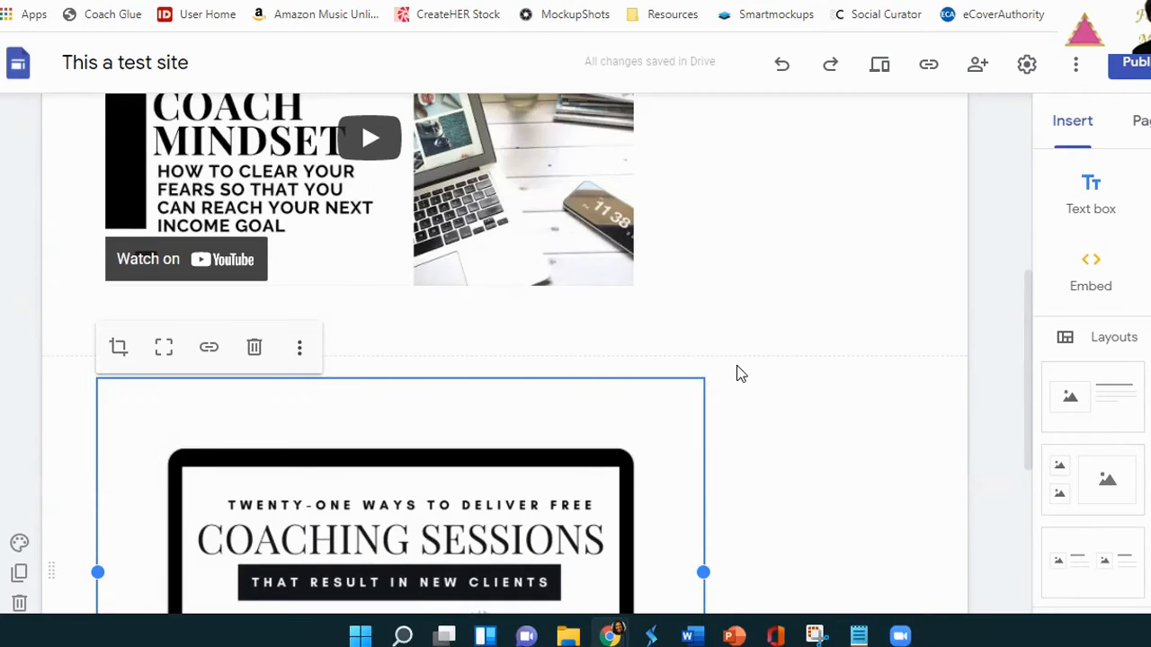
pyautogui.click(788, 396)
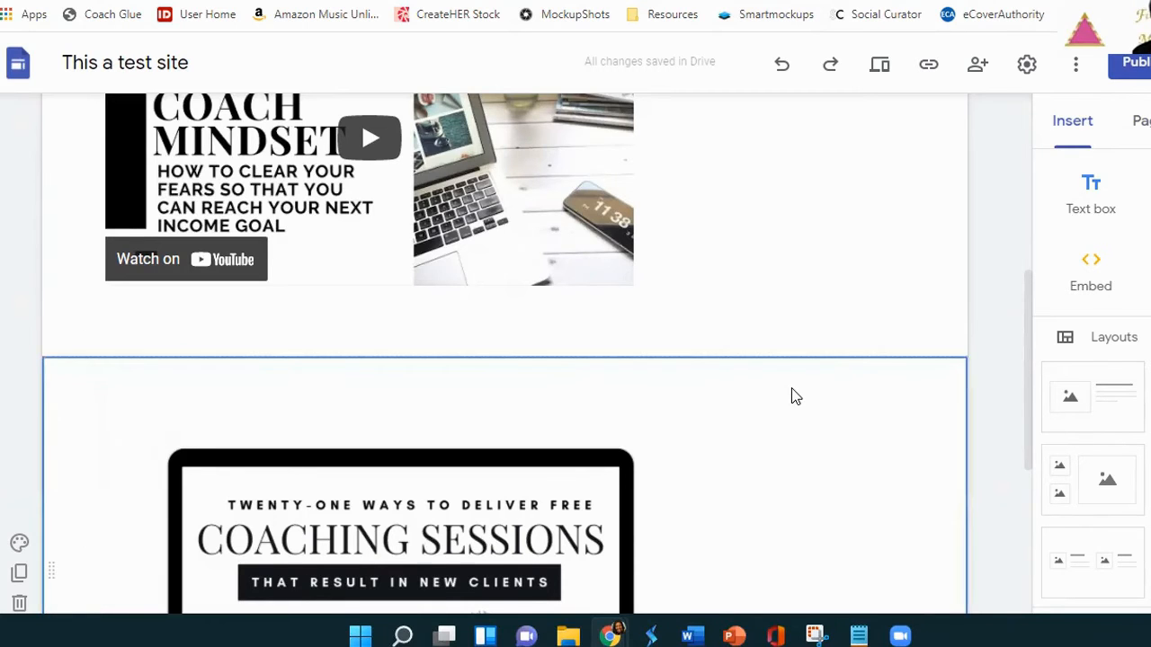
# - Review the webinar page's embedded video and image, and open the site's publishing options
pyautogui.scroll(-2, 791, 388)
pyautogui.scroll(4, 791, 387)
pyautogui.scroll(1, 791, 396)
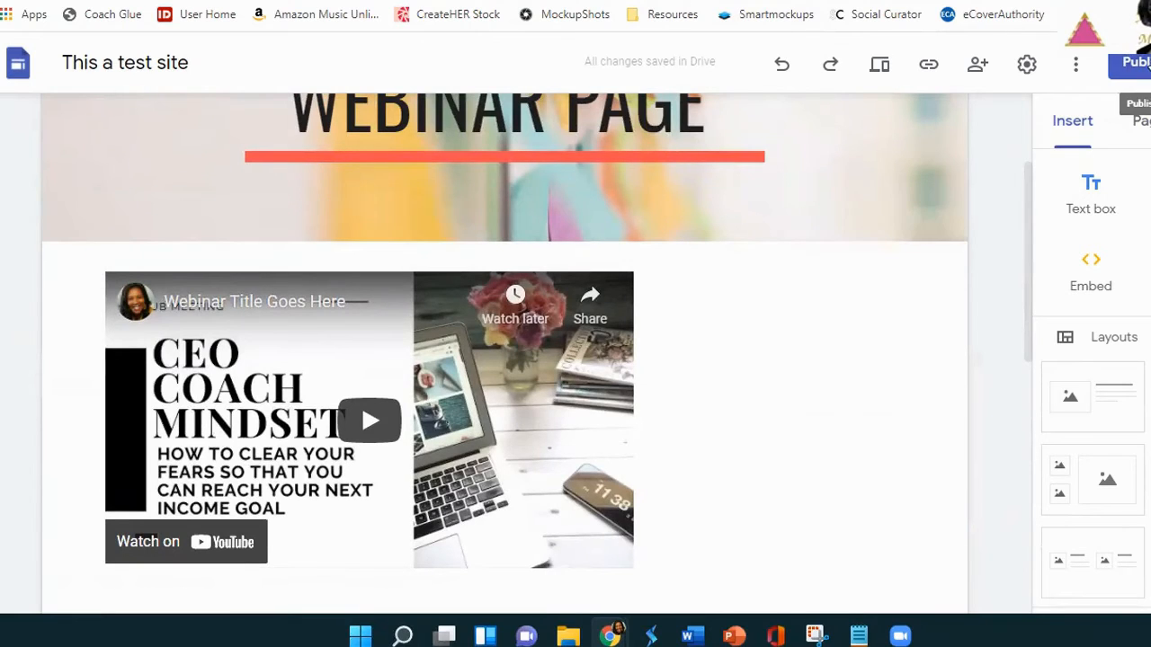
pyautogui.click(1146, 67)
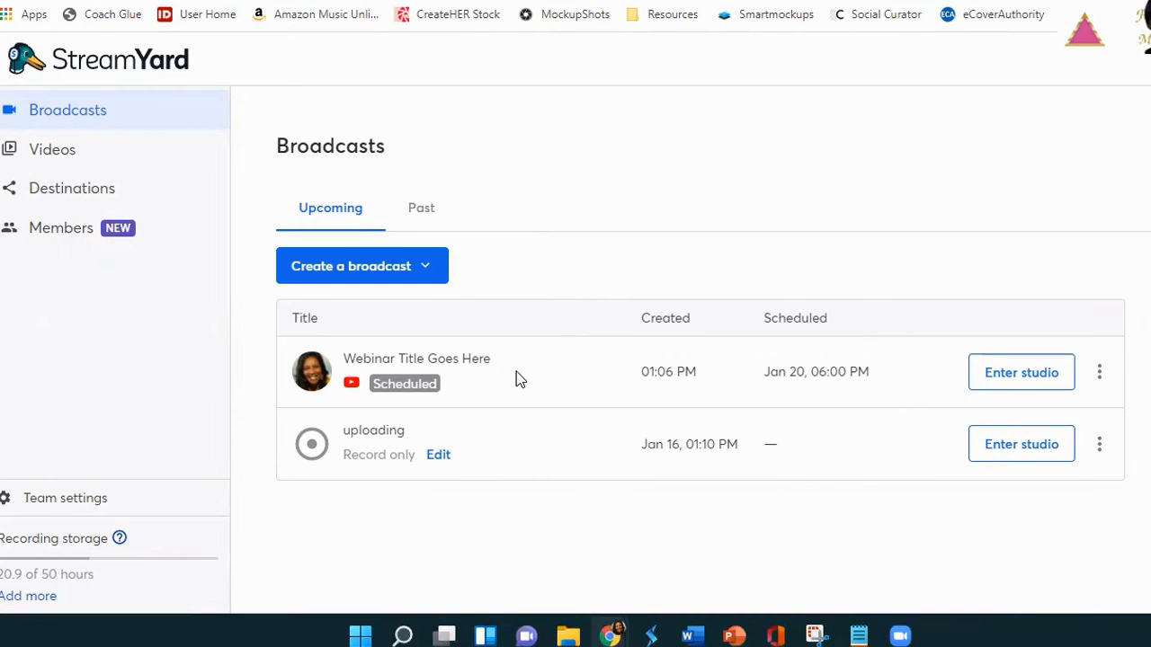
# - Enter the StreamYard studio for the "Webinar Title Goes Here" broadcast without mic or camera and dismiss the device access error
pyautogui.click(1037, 376)
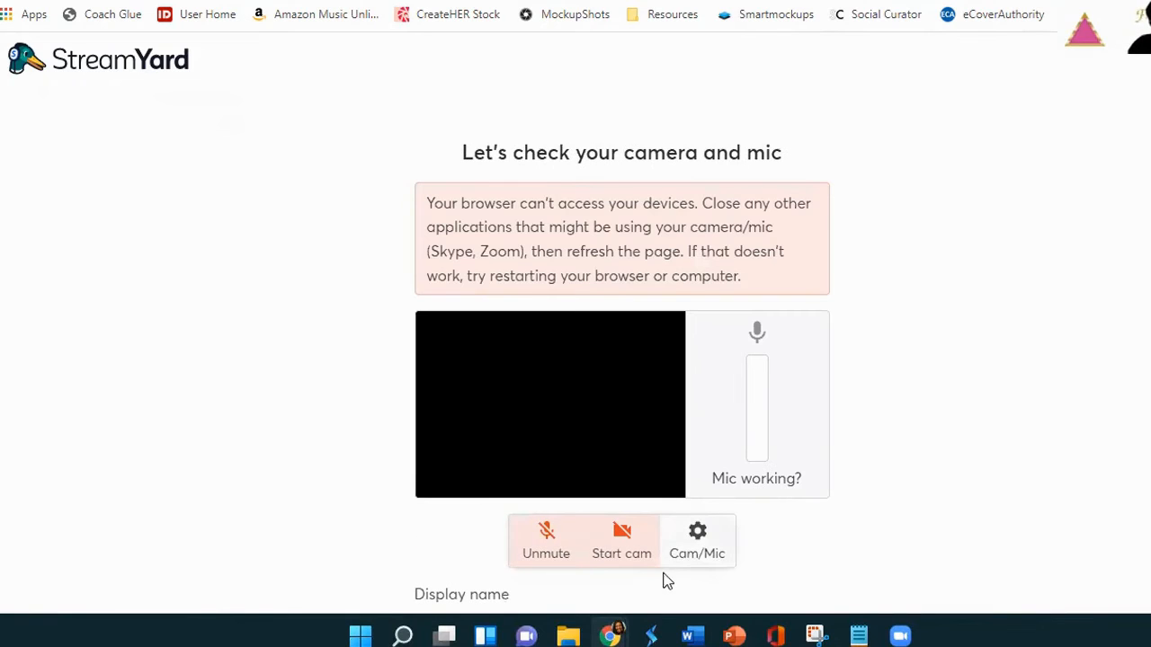
pyautogui.scroll(-3, 878, 424)
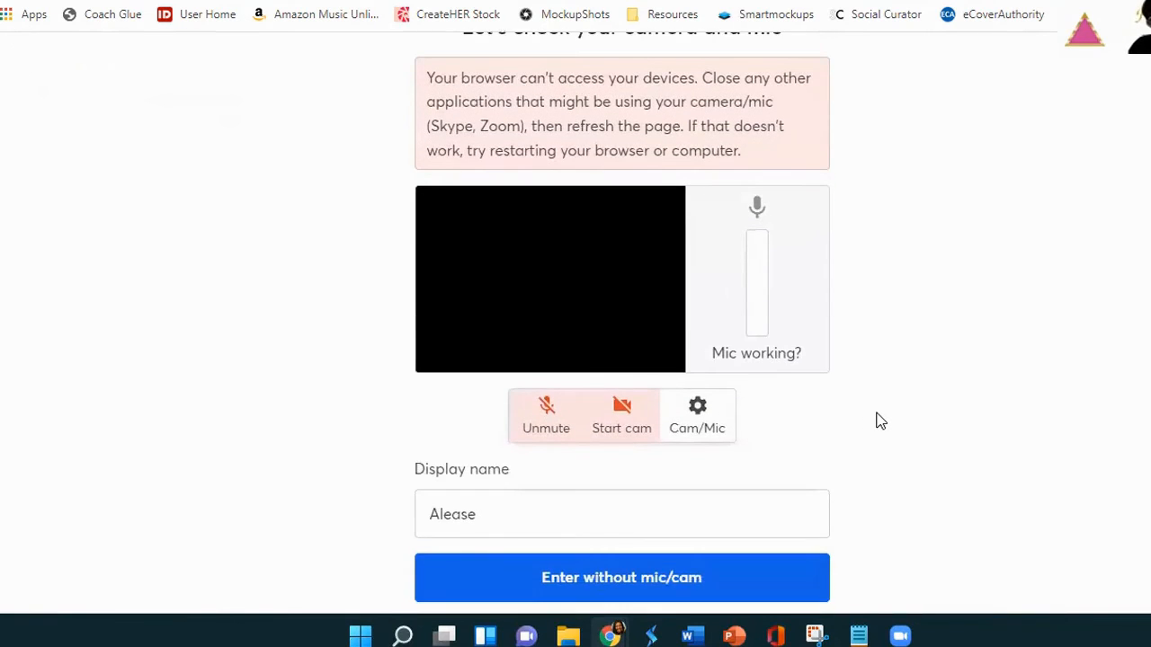
pyautogui.scroll(3, 676, 213)
pyautogui.scroll(-3, 727, 272)
pyautogui.click(583, 594)
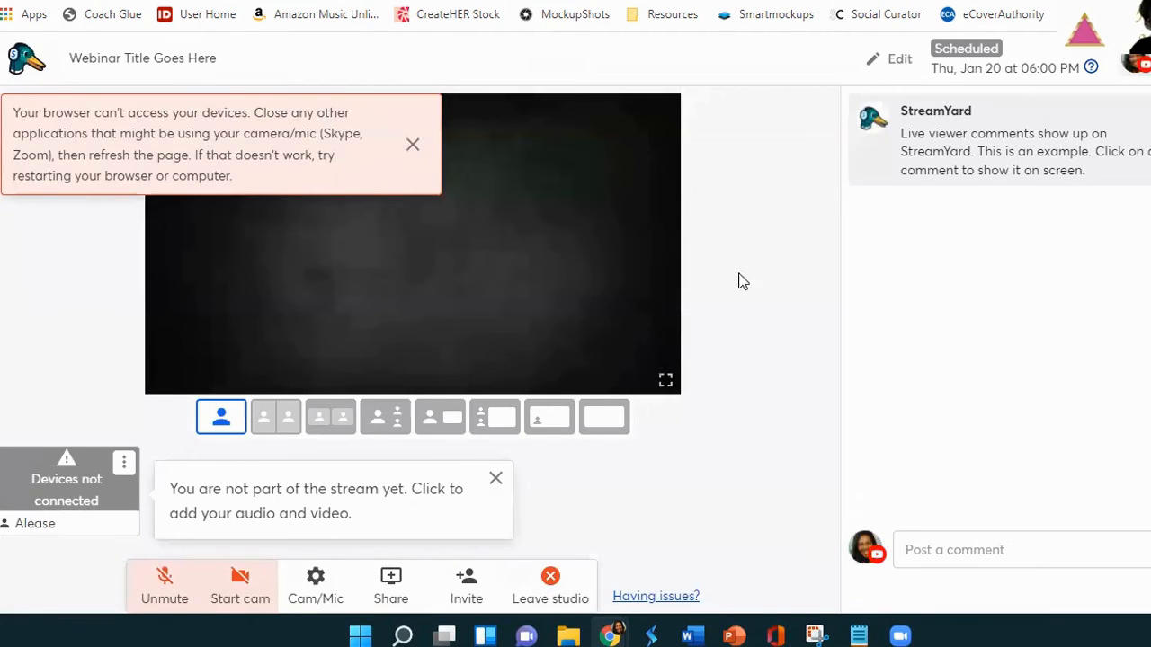
pyautogui.click(412, 145)
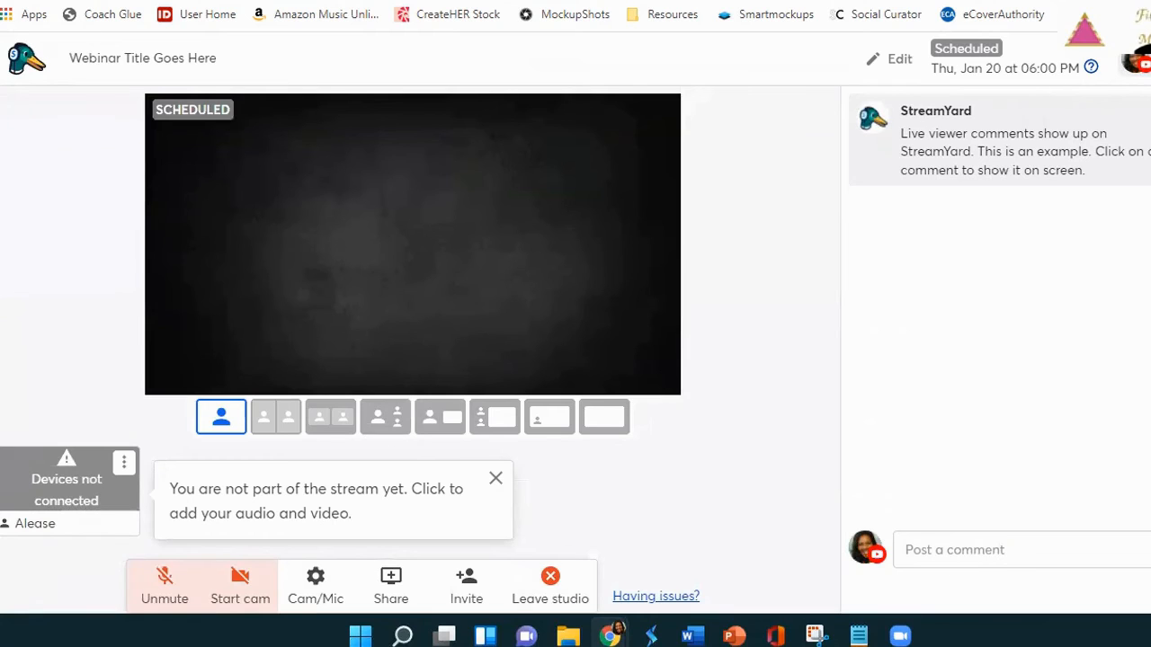
# - Share the existing "Online Group Coac…" slide deck on the broadcast stage
pyautogui.click(395, 595)
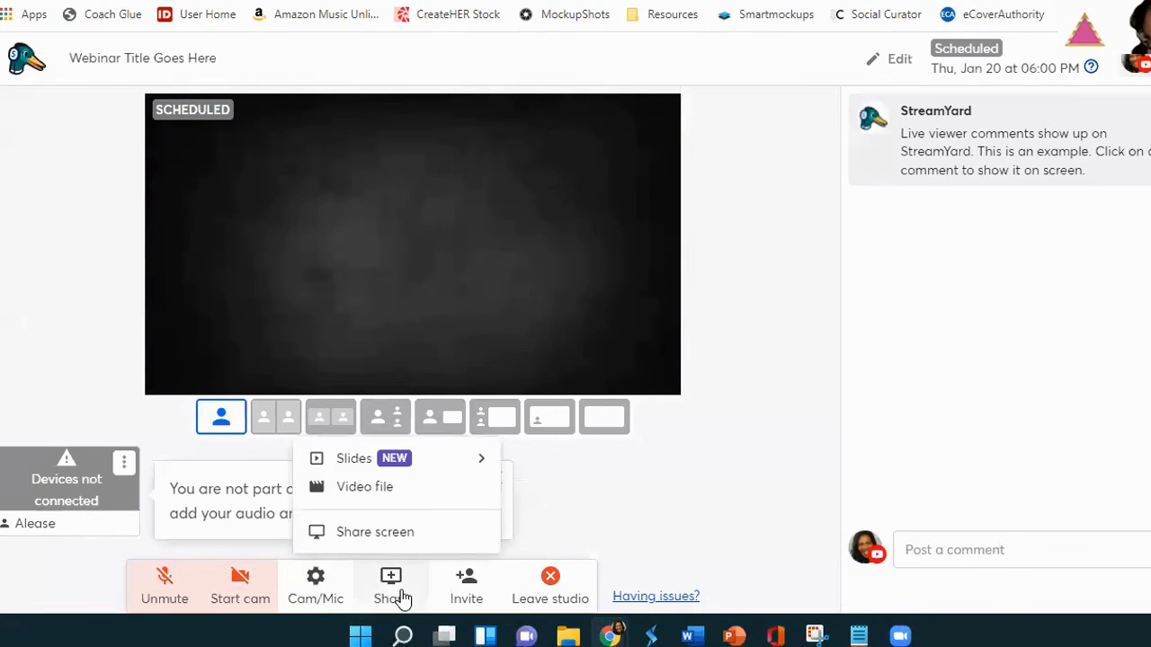
pyautogui.click(406, 463)
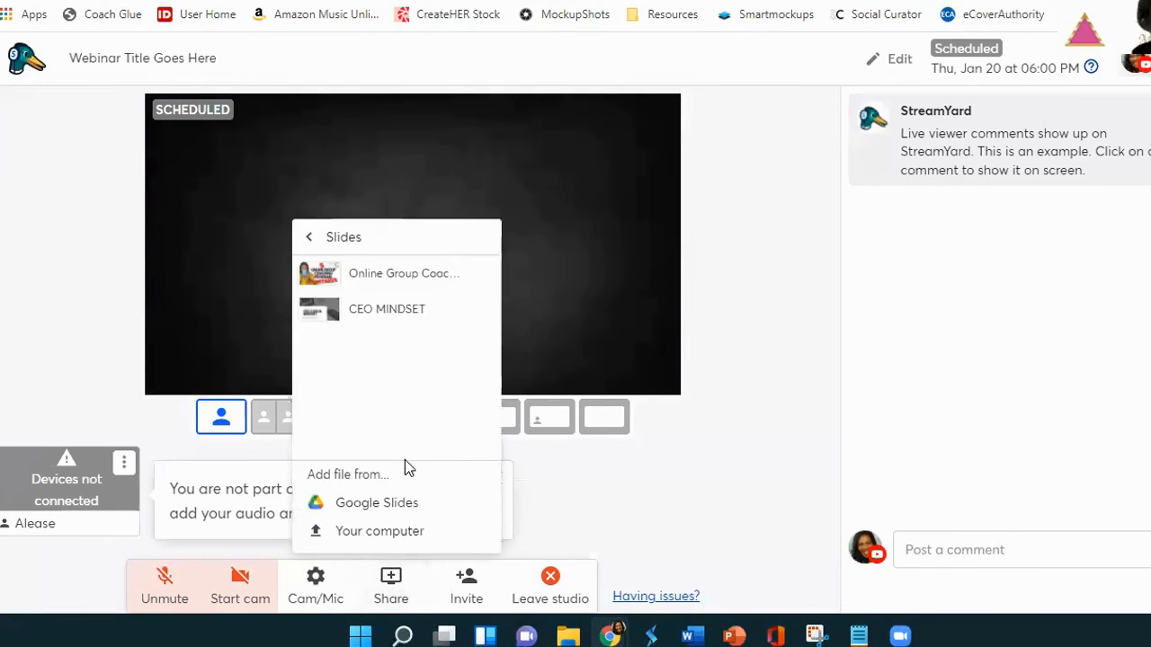
pyautogui.click(399, 285)
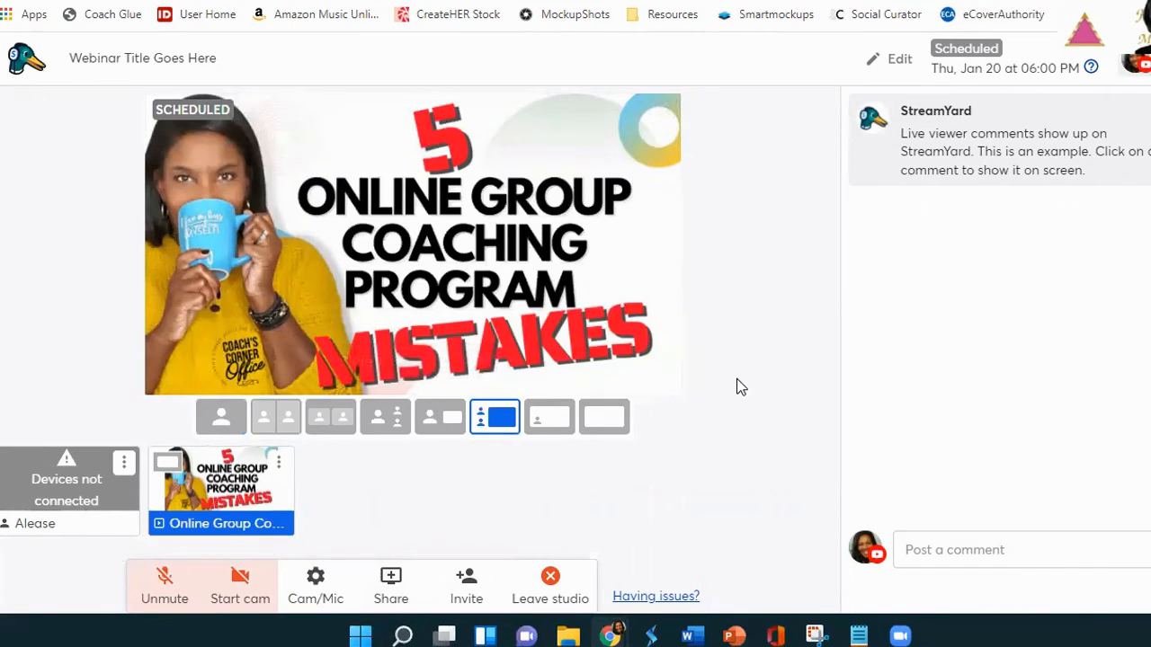
pyautogui.click(395, 584)
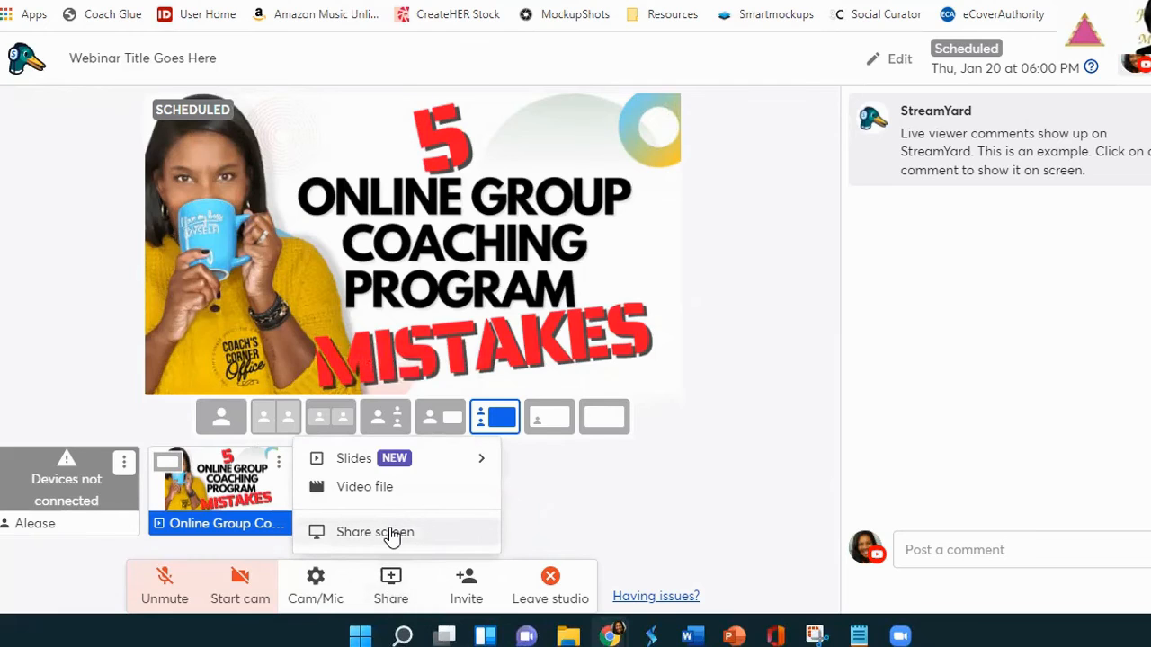
pyautogui.click(392, 534)
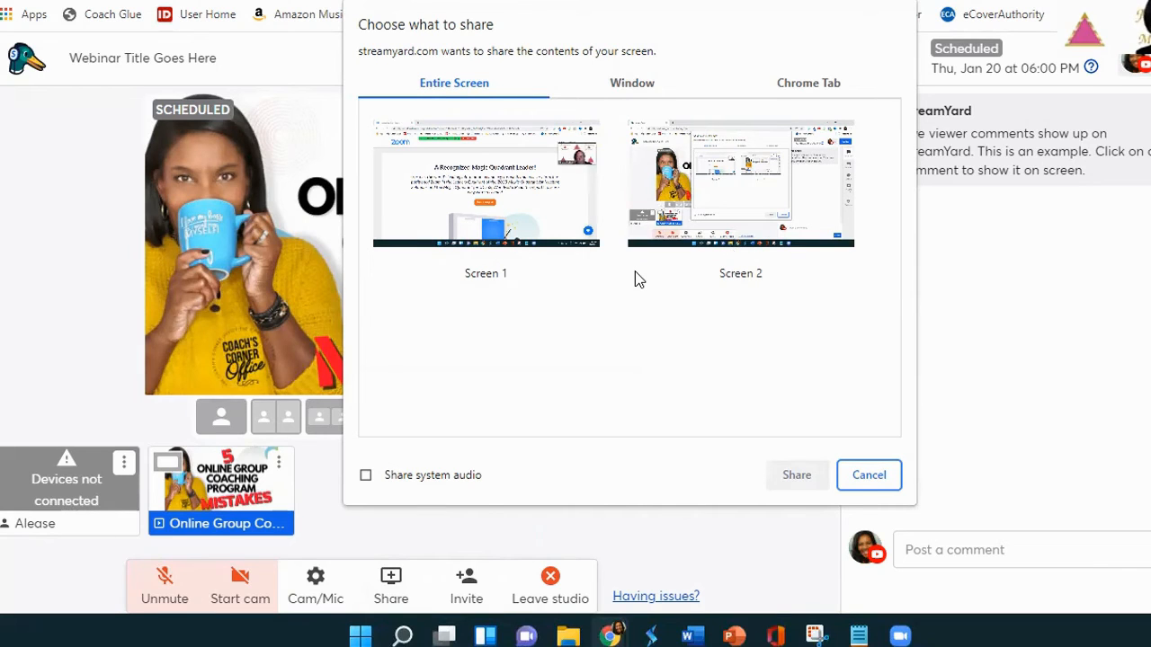
pyautogui.click(863, 484)
# - Advance the shared slides to slide 5 and go back one to the "For the Emerging Coach" slide
pyautogui.moveTo(540, 346)
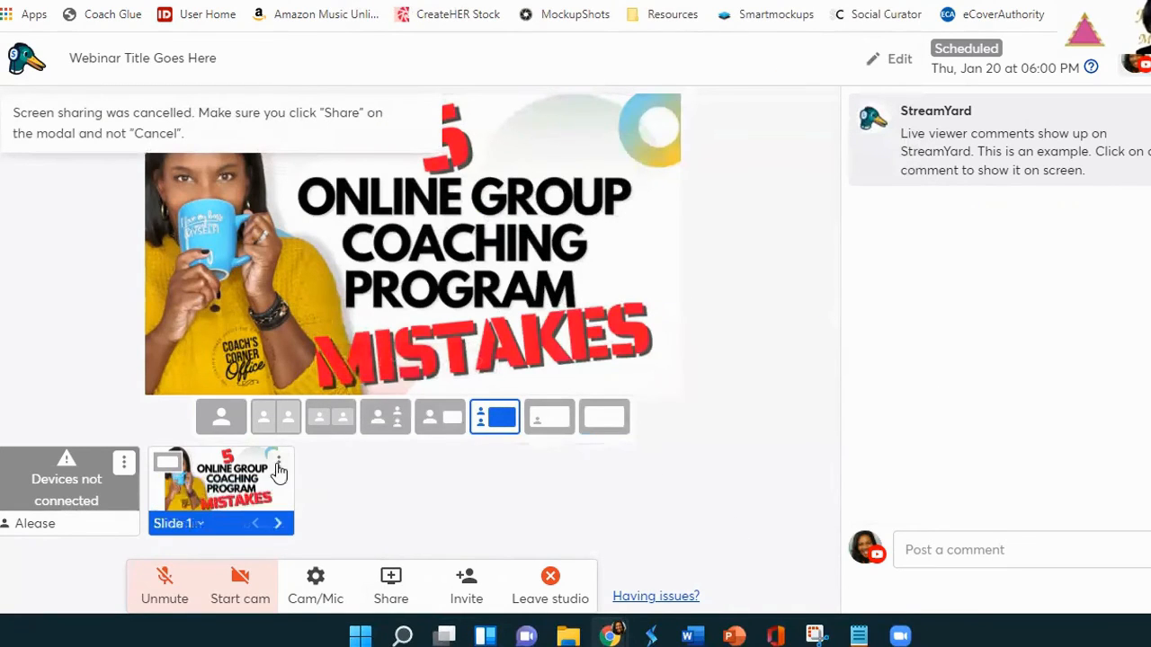
pyautogui.click(479, 361)
pyautogui.click(480, 362)
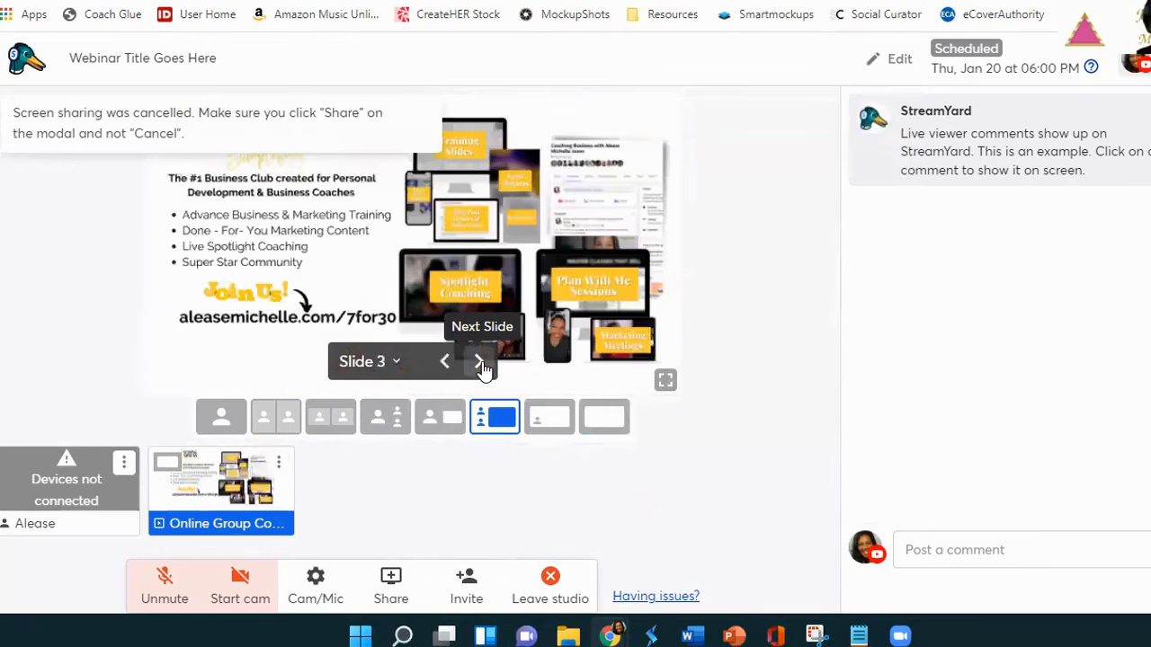
pyautogui.click(481, 363)
pyautogui.click(481, 363)
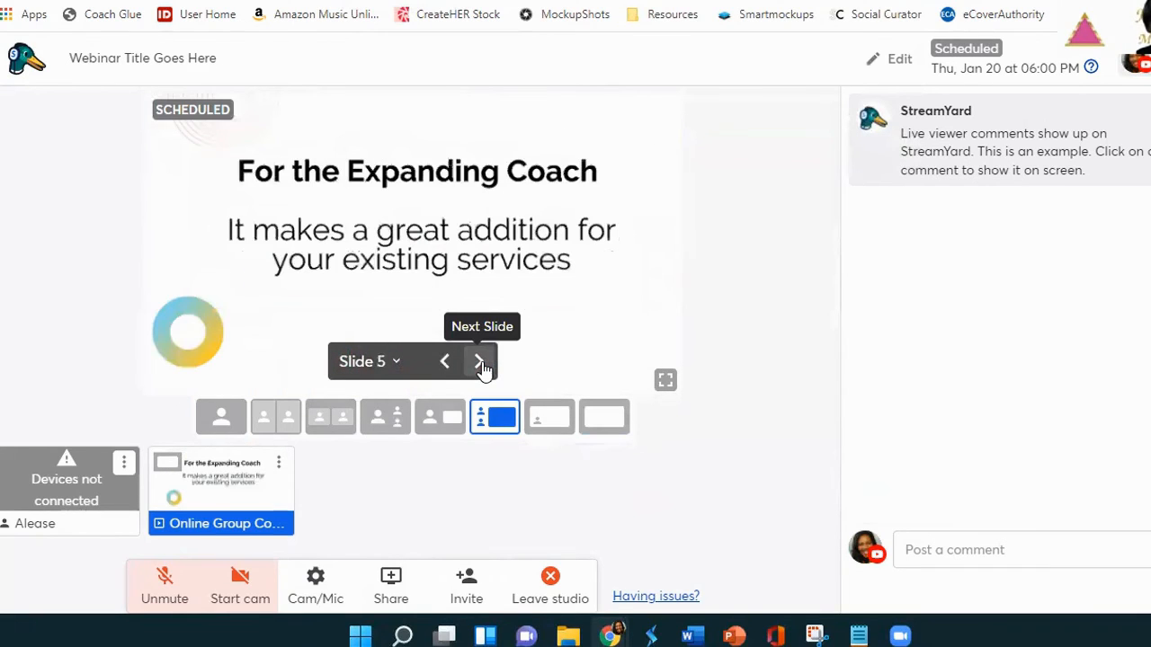
pyautogui.click(443, 365)
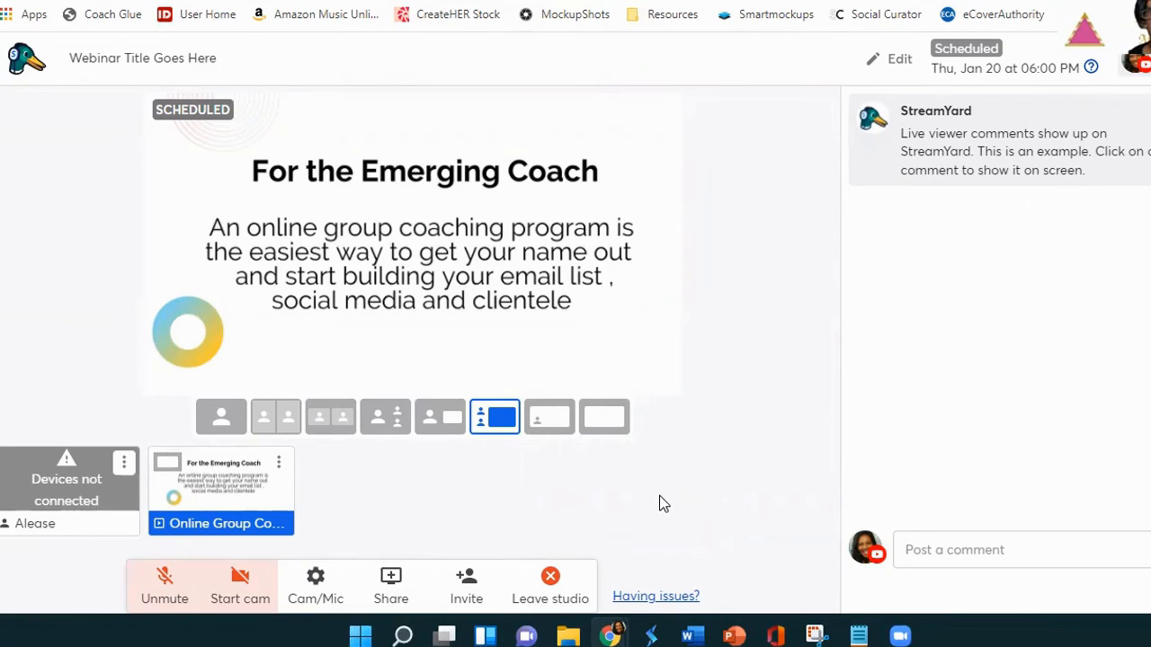
# - Try the picture-in-picture and slides-only layouts on the stage, and return to the layout with participants stacked beside the slides
pyautogui.click(553, 427)
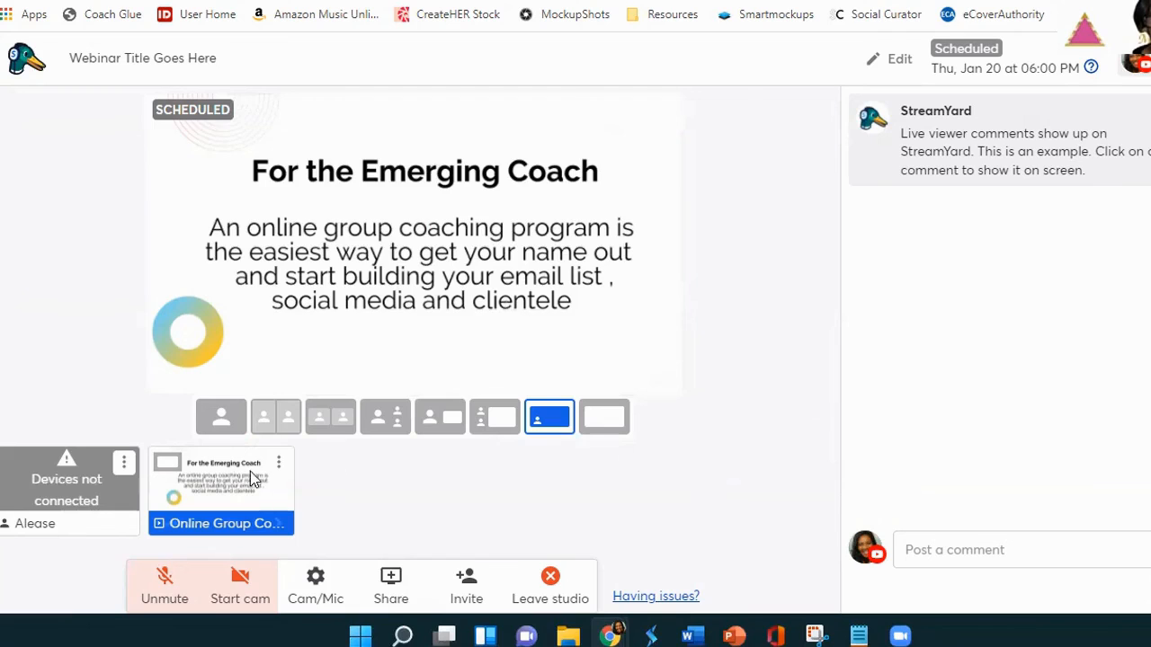
pyautogui.click(605, 418)
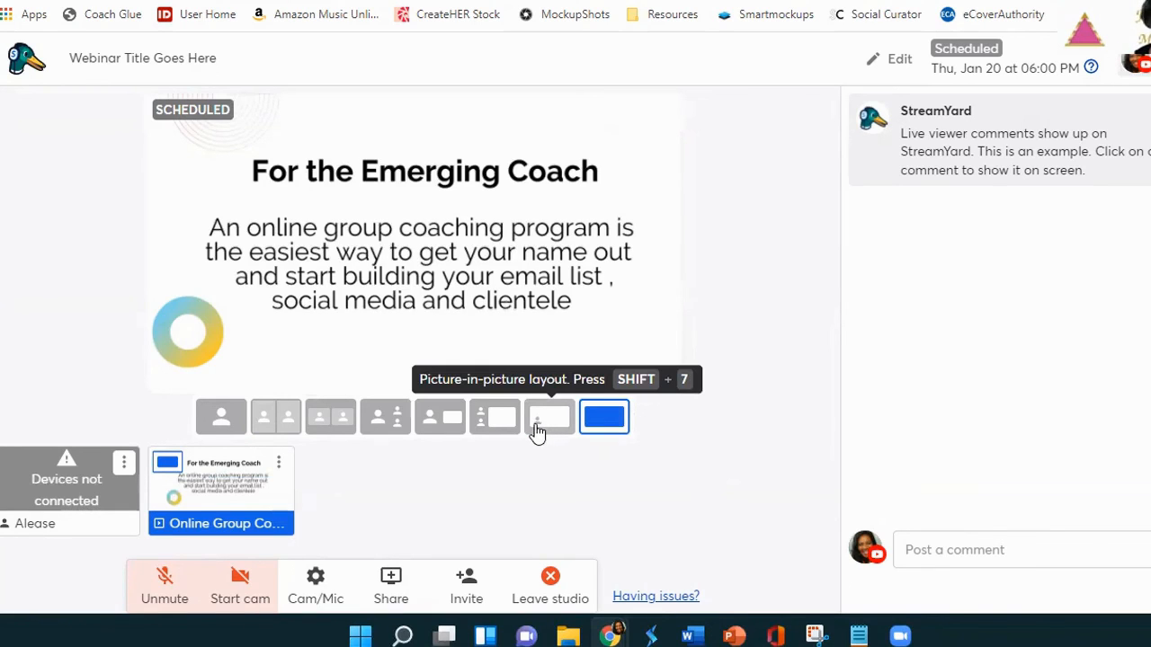
pyautogui.moveTo(167, 358)
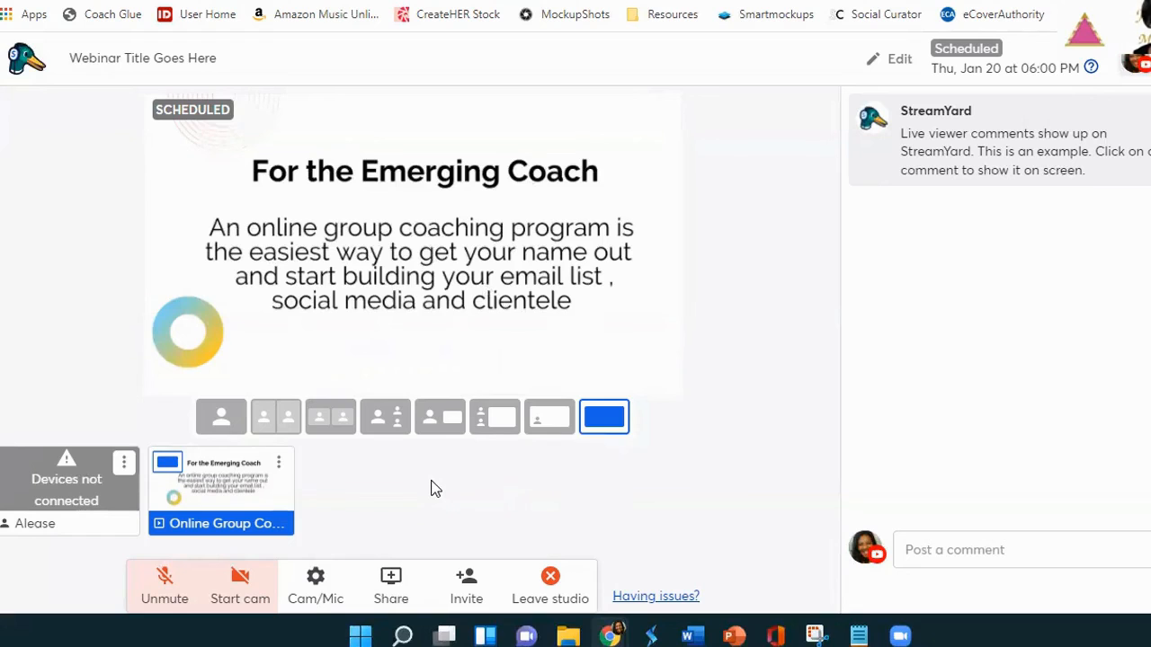
pyautogui.hotkey('shift', '6')
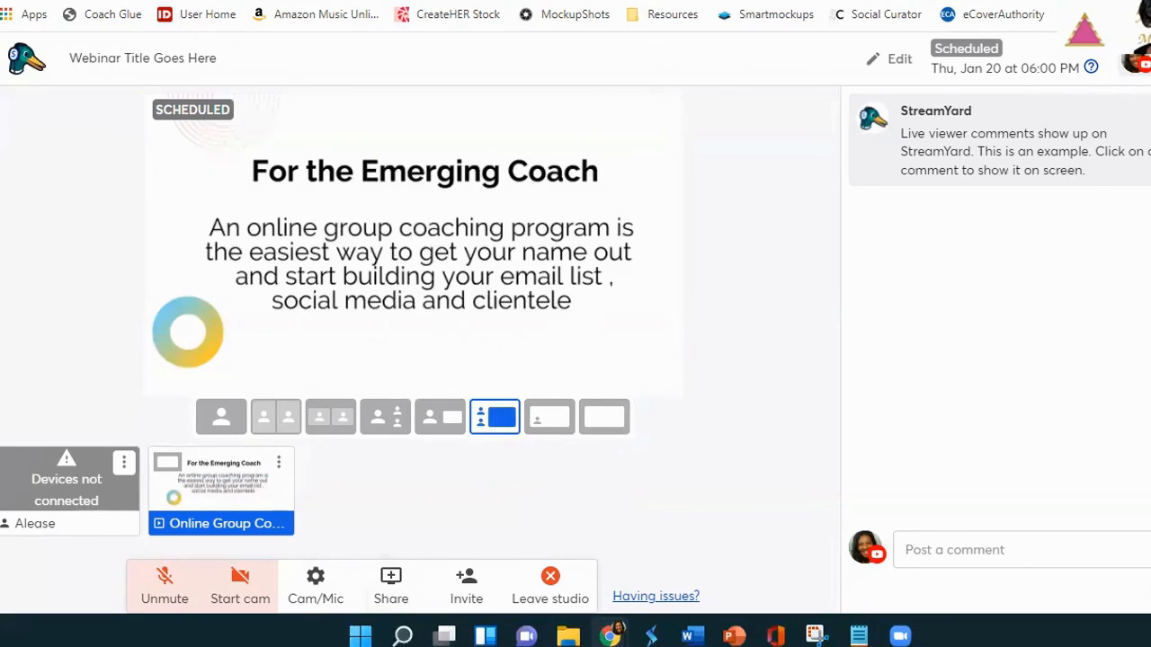